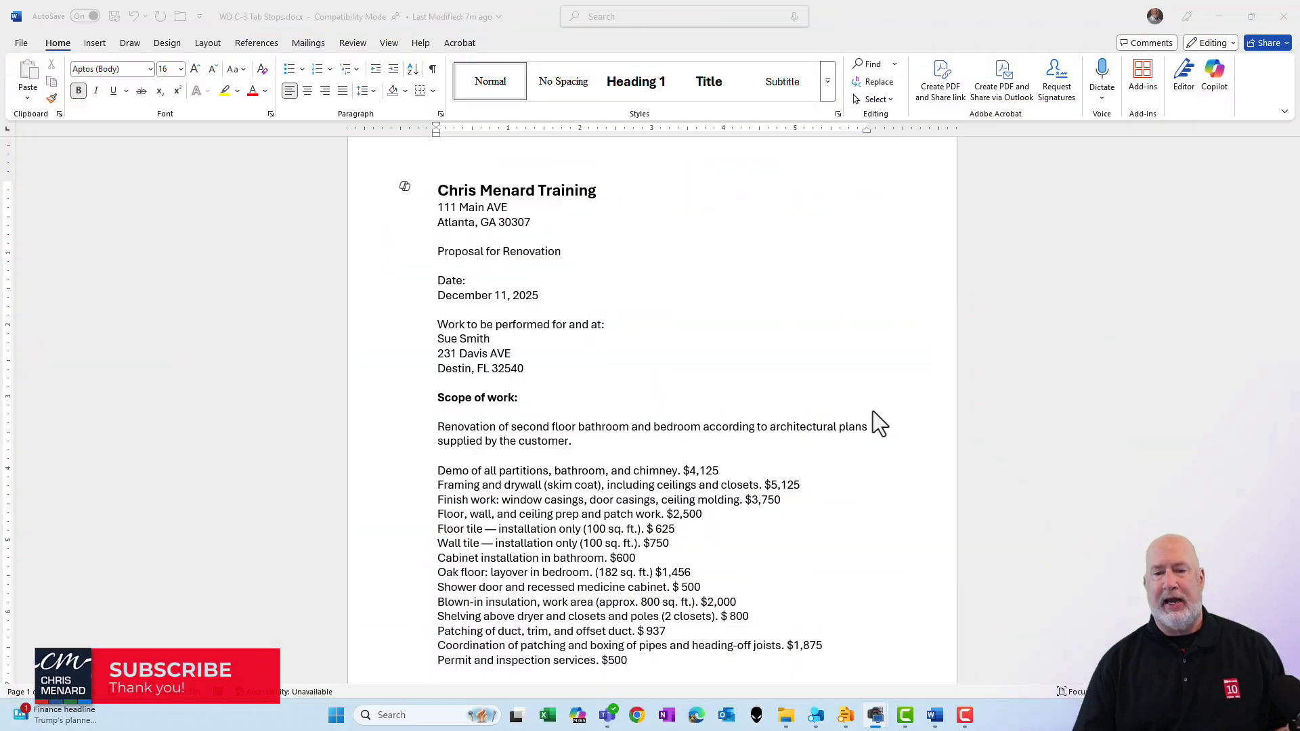
{"action": "scroll", "coordinate": [641, 210], "scroll_direction": "down", "scroll_amount": 1}
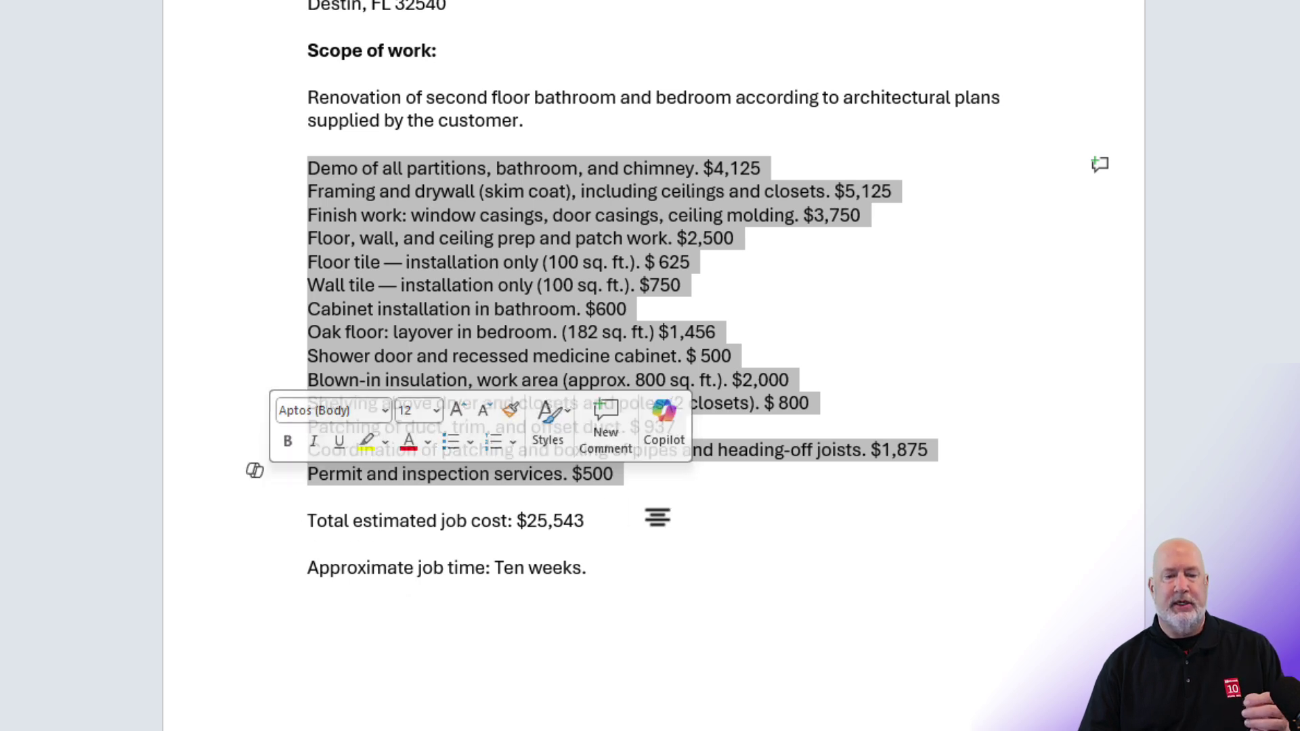
Ask Copilot to draft the selected cost lines as a two-column table with amounts second
{"action": "left_click", "coordinate": [670, 439]}
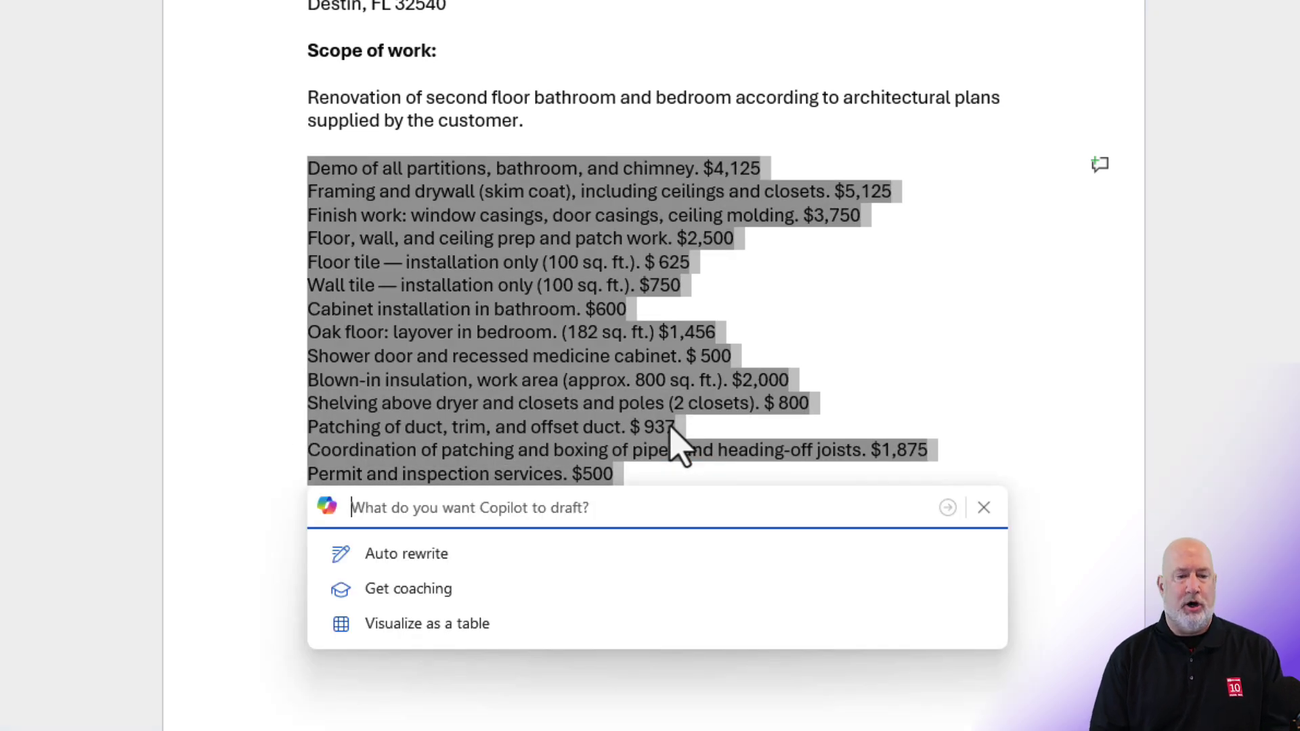
{"action": "type", "text": "Make this a two column table. For the 2nd column that"}
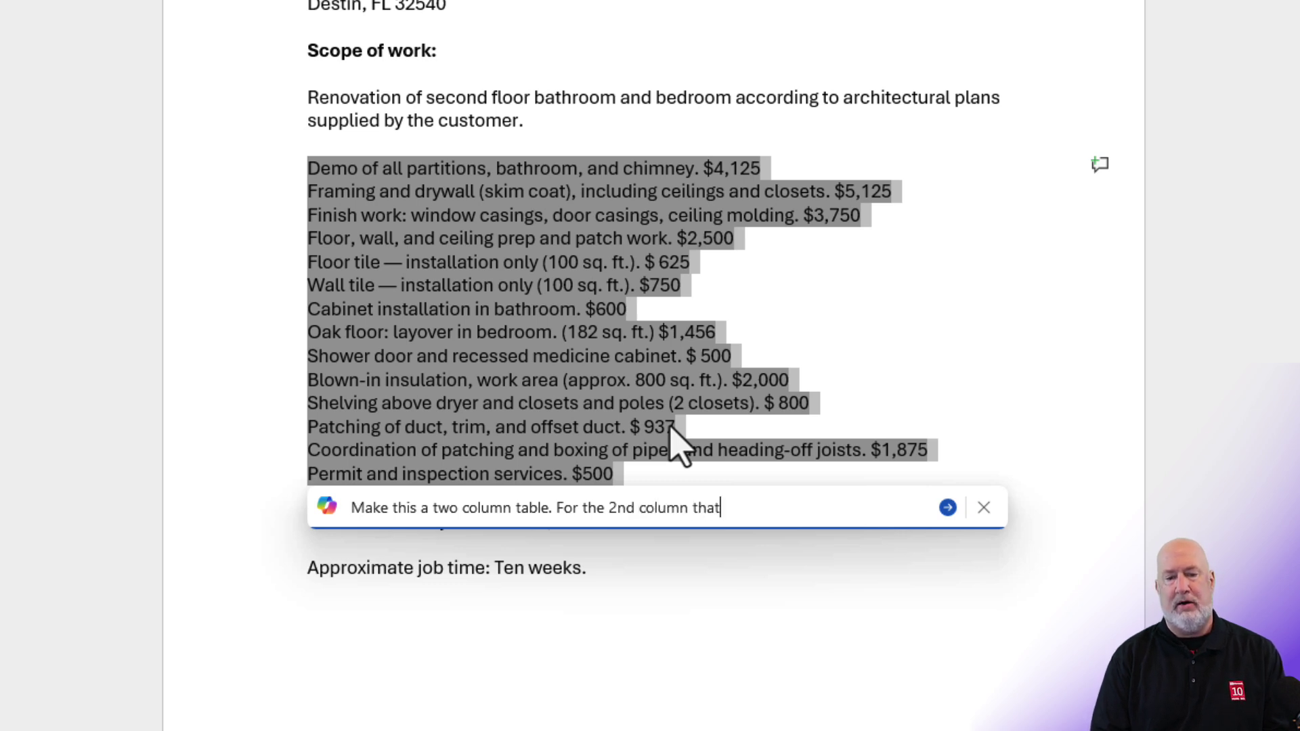
{"action": "type", "text": "e all the numbers andd "}
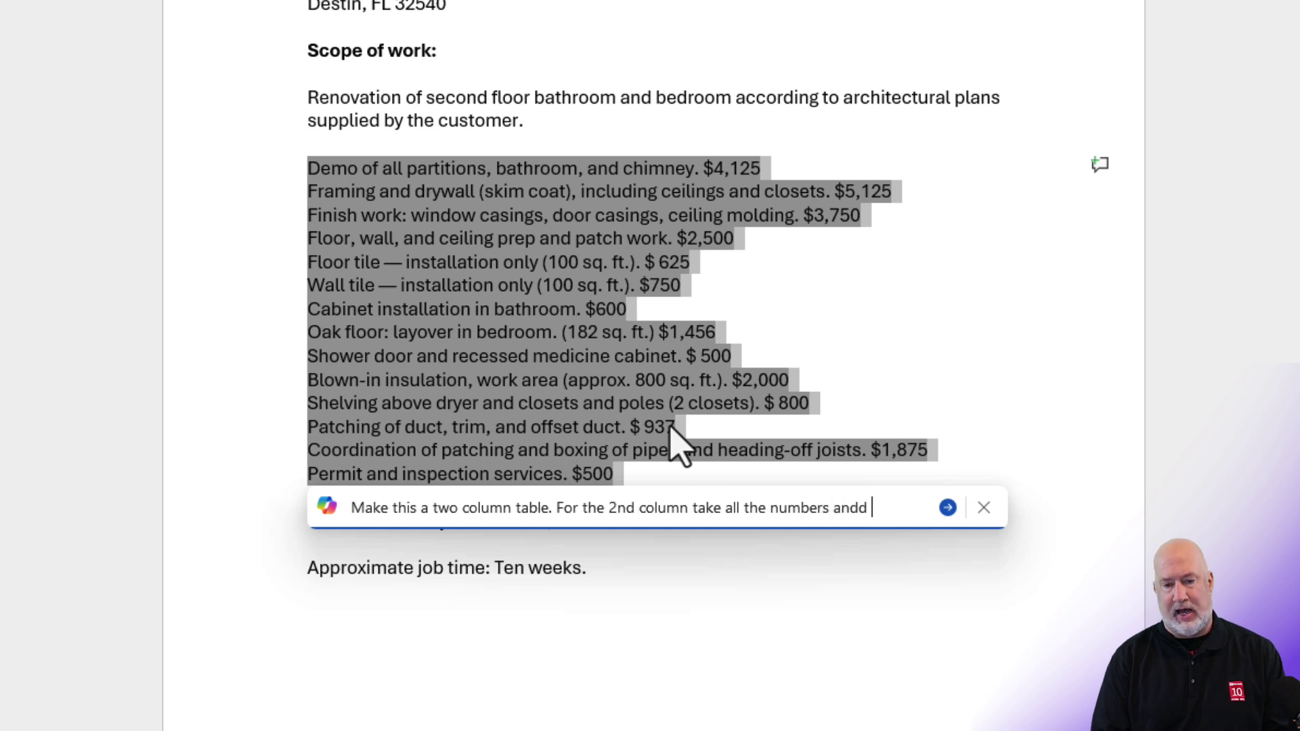
{"action": "key", "text": "BackSpace"}
{"action": "key", "text": "BackSpace"}
{"action": "type", "text": " add to the sec"}
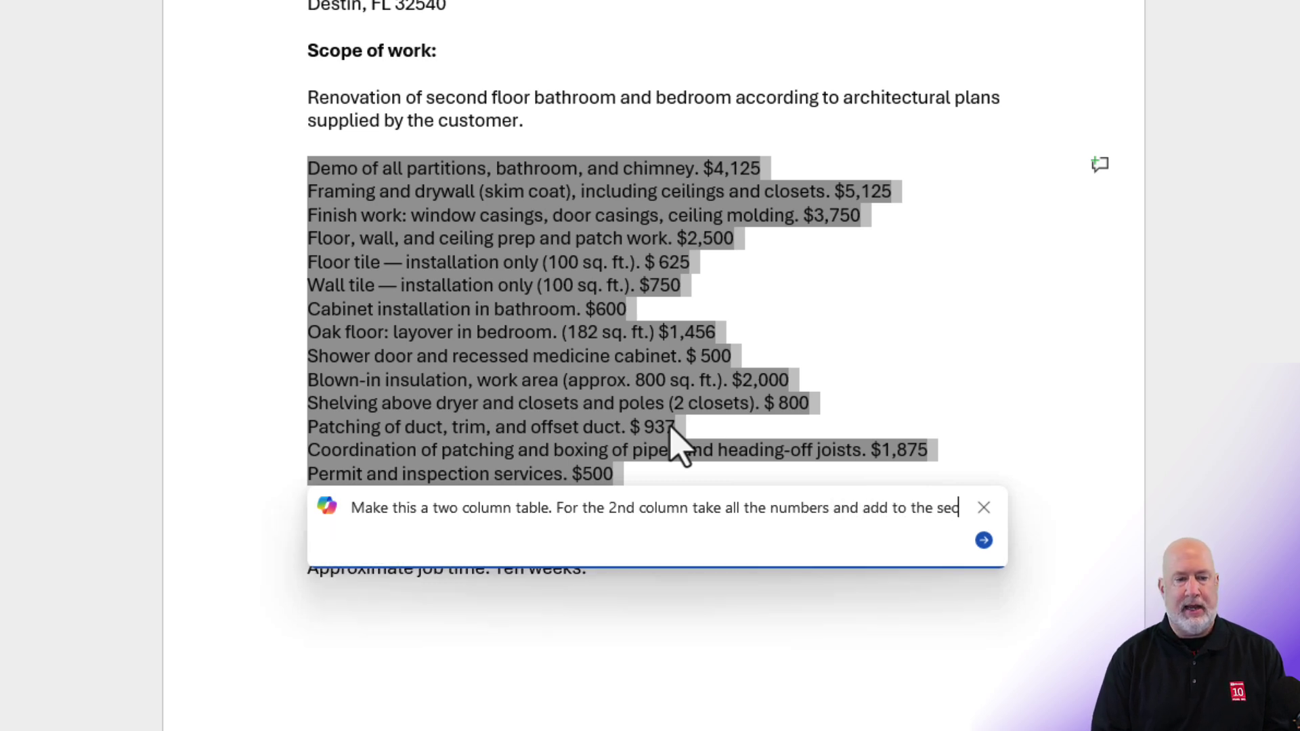
{"action": "type", "text": "ond column. For example"}
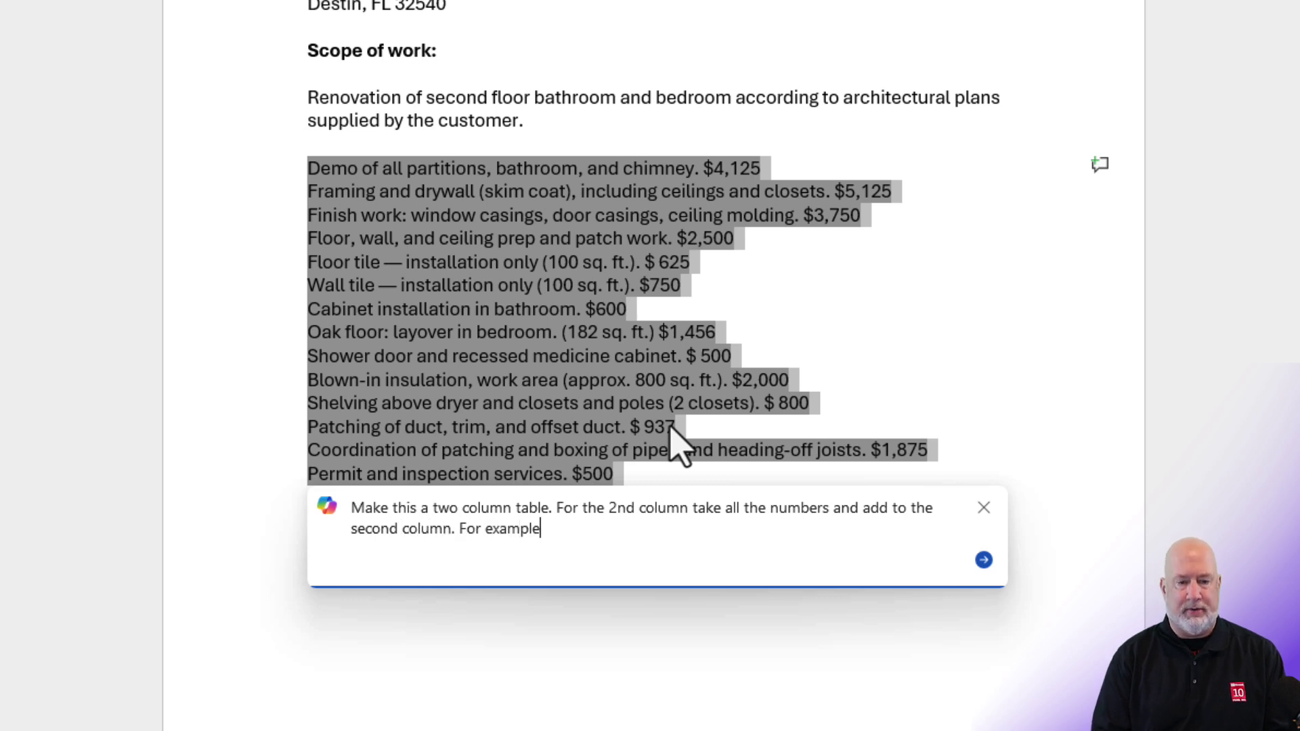
{"action": "type", "text": ", the number $41"}
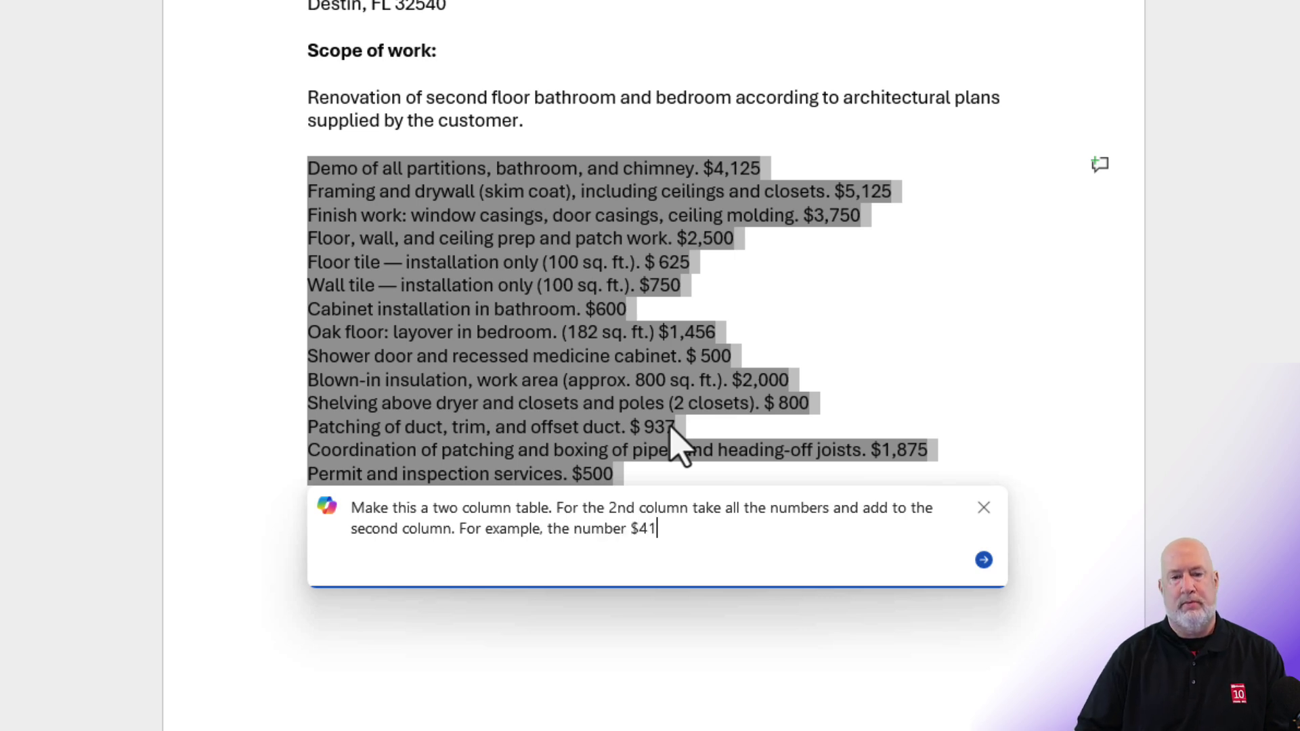
{"action": "type", "text": "25 shoud be in the second column."}
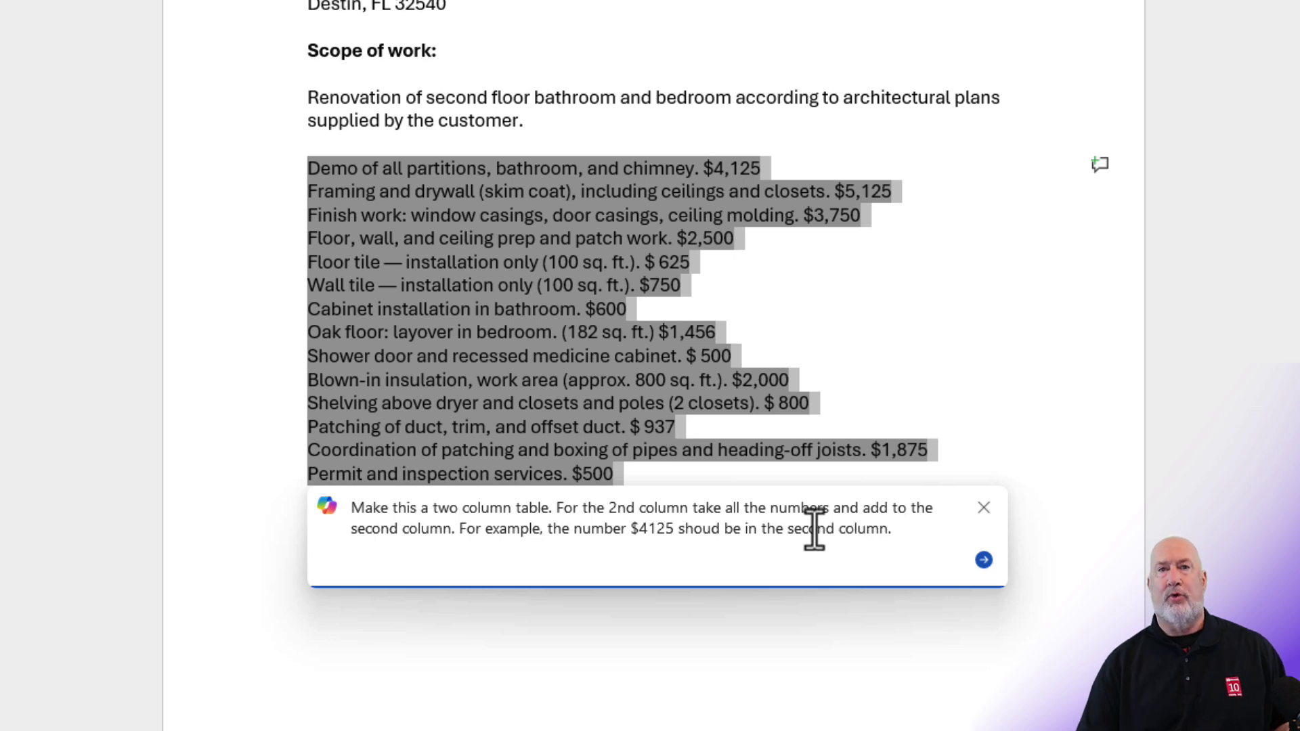
{"action": "left_click", "coordinate": [983, 559]}
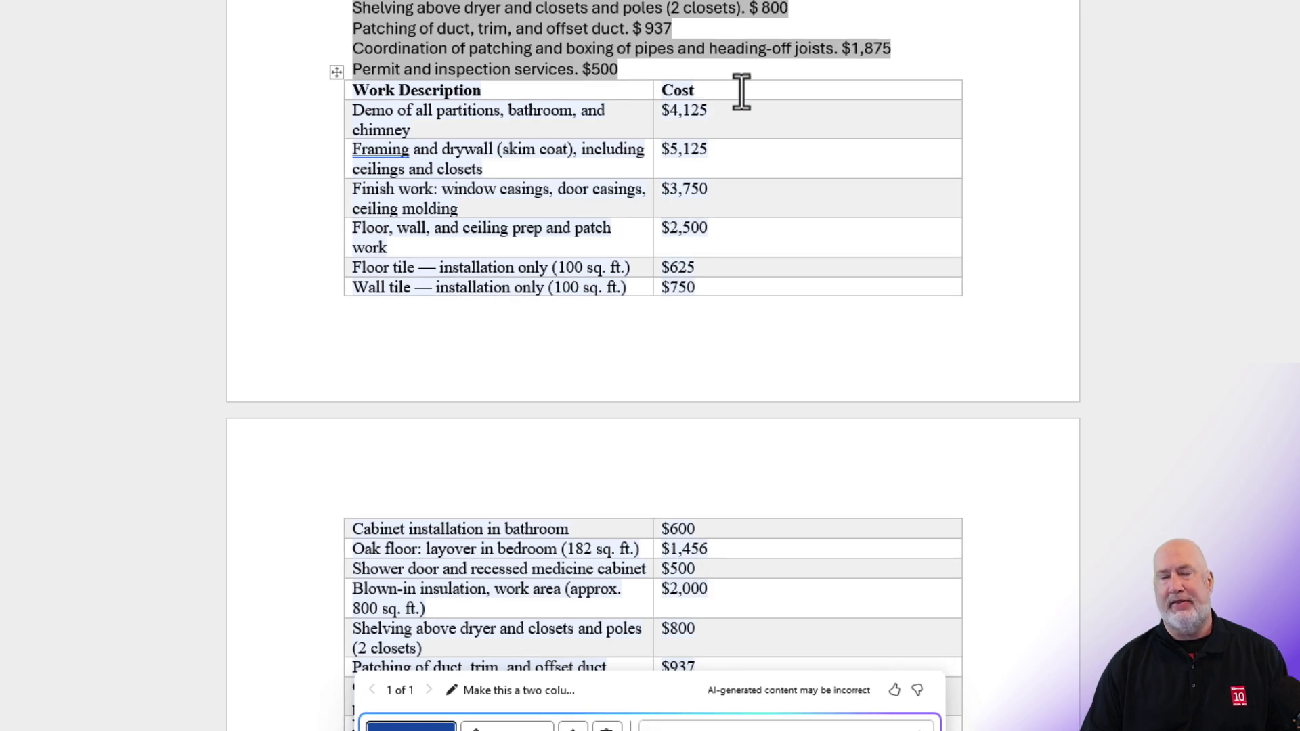
{"action": "scroll", "coordinate": [803, 136], "scroll_direction": "up", "scroll_amount": 1}
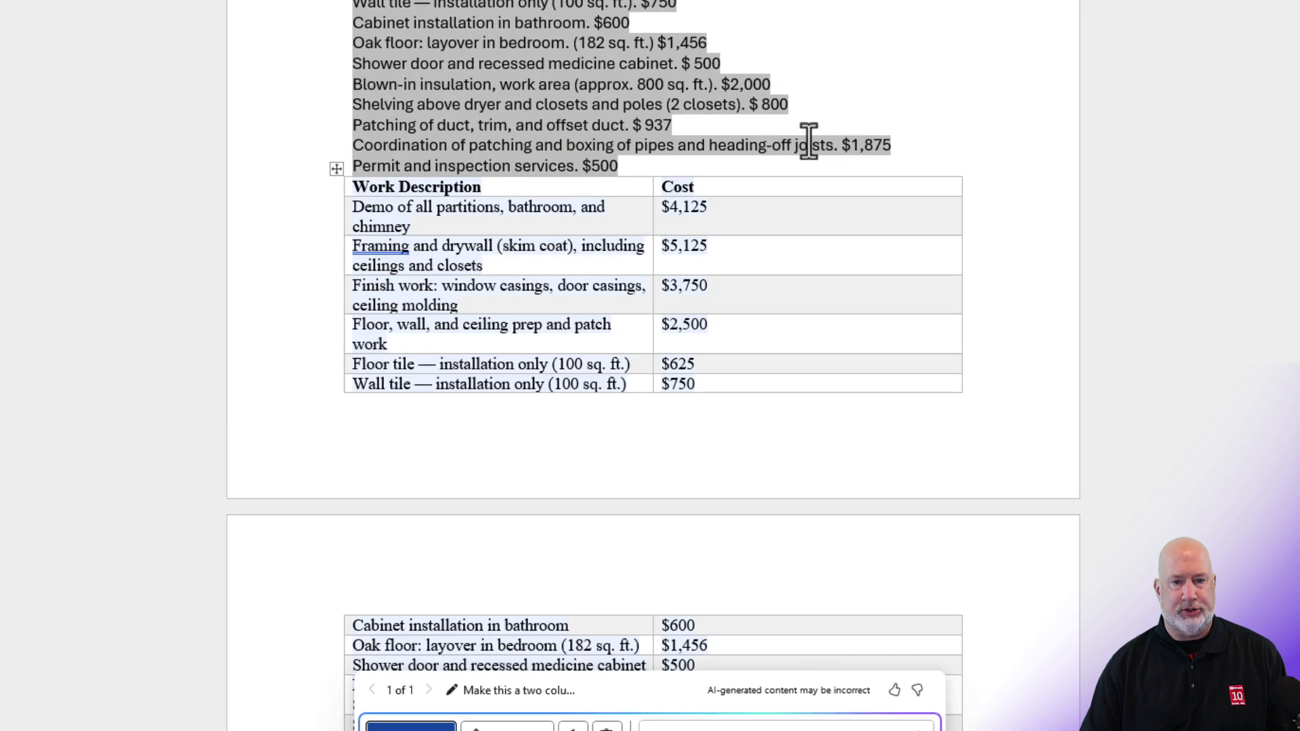
{"action": "scroll", "coordinate": [806, 139], "scroll_direction": "up", "scroll_amount": 2}
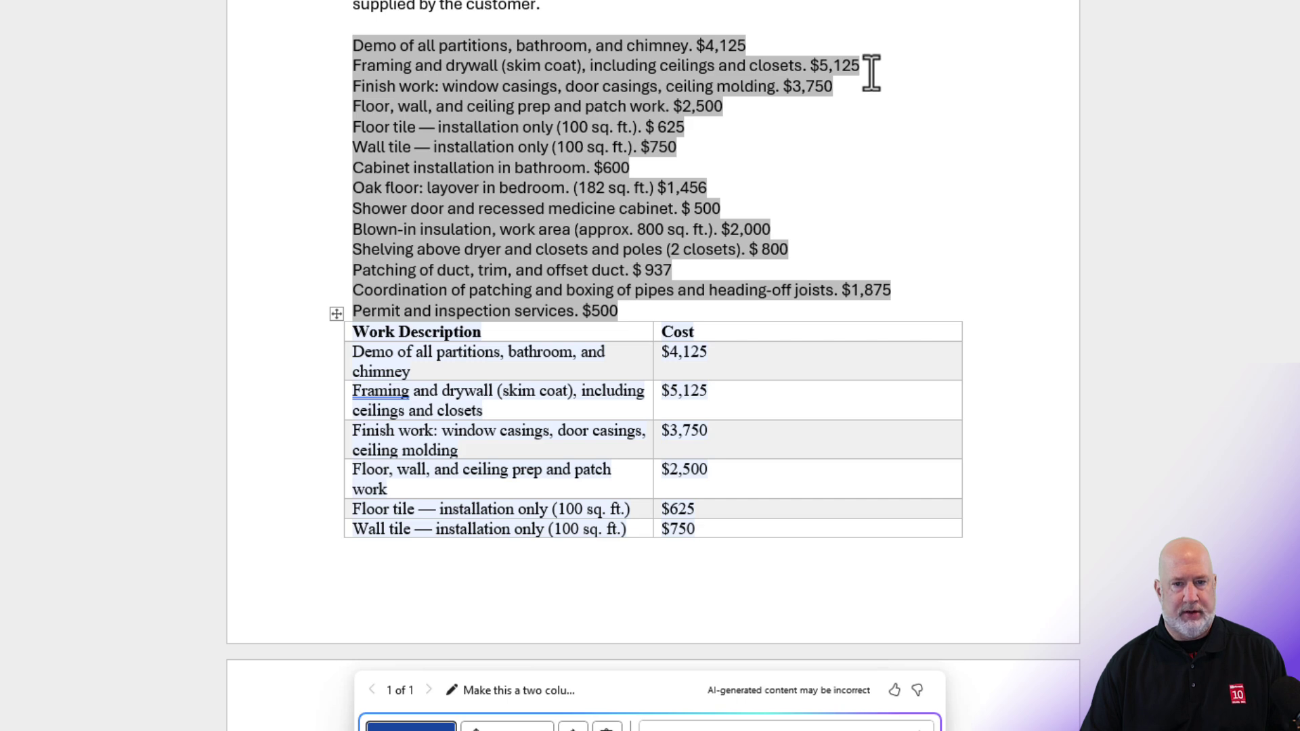
{"action": "scroll", "coordinate": [802, 270], "scroll_direction": "down", "scroll_amount": 2}
{"action": "scroll", "coordinate": [815, 288], "scroll_direction": "down", "scroll_amount": 2}
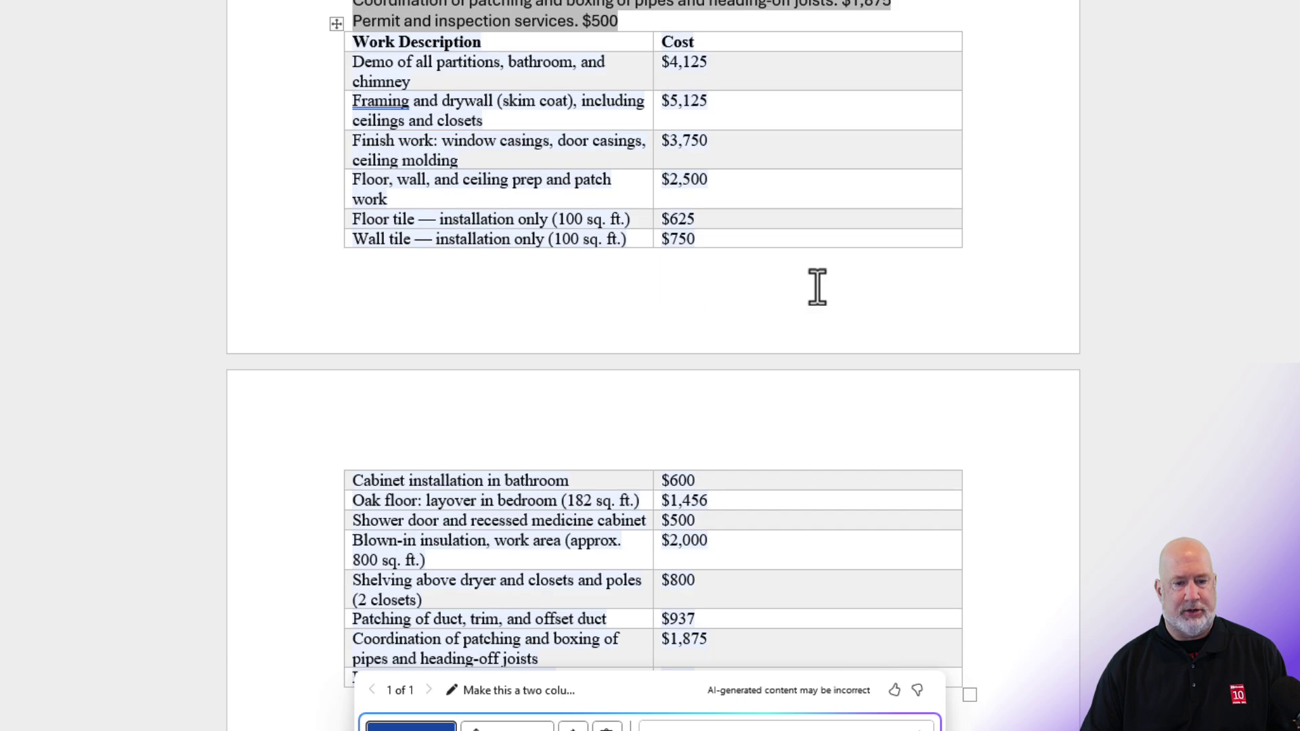
{"action": "scroll", "coordinate": [815, 287], "scroll_direction": "down", "scroll_amount": 1}
{"action": "scroll", "coordinate": [818, 288], "scroll_direction": "down", "scroll_amount": 1}
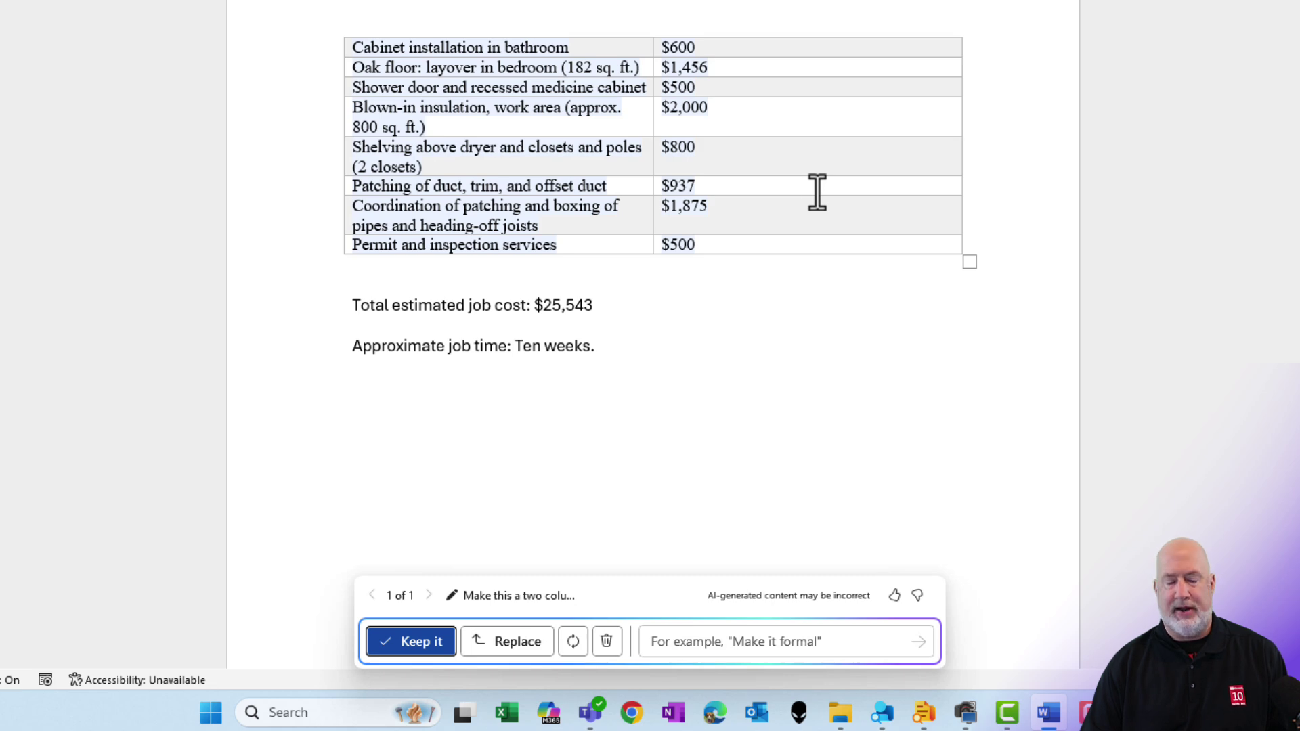
Keep Copilot's Work Description/Cost table and select the whole inserted table
{"action": "left_click", "coordinate": [421, 642]}
{"action": "scroll", "coordinate": [1076, 322], "scroll_direction": "up", "scroll_amount": 5}
{"action": "scroll", "coordinate": [1007, 205], "scroll_direction": "up", "scroll_amount": 1}
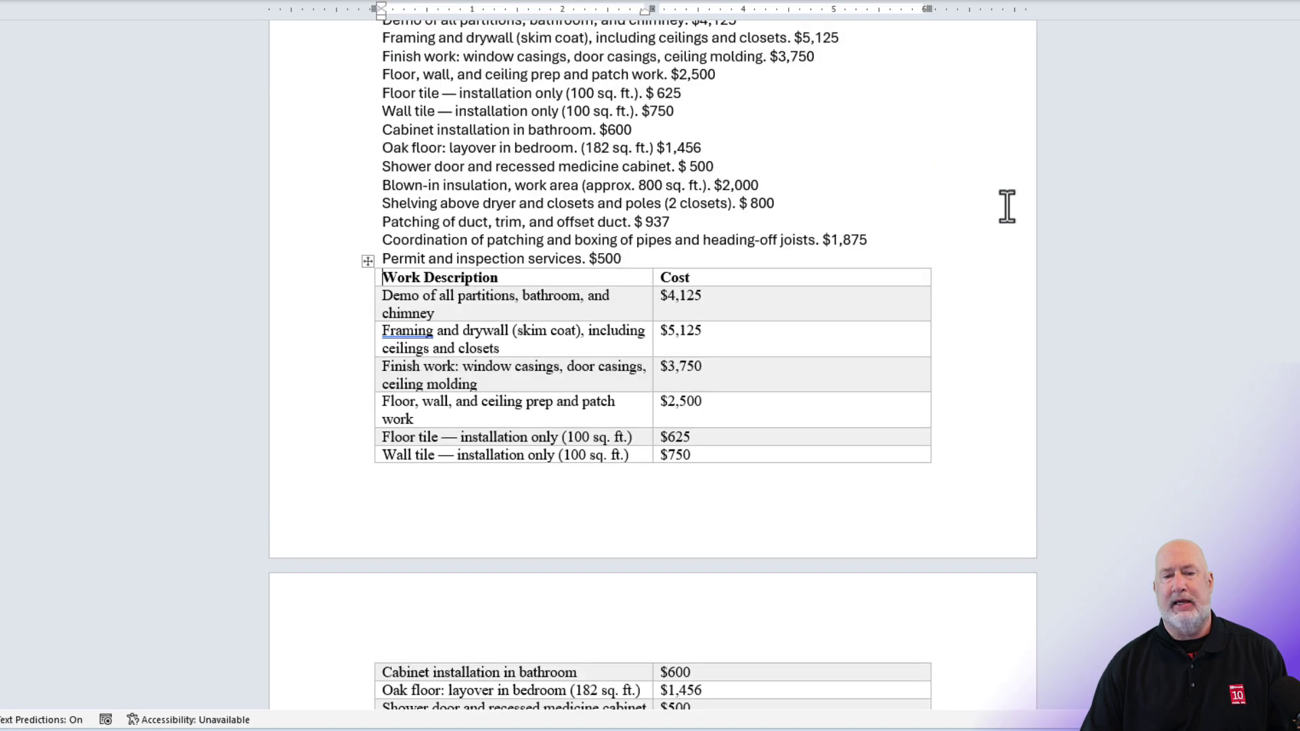
{"action": "scroll", "coordinate": [1007, 206], "scroll_direction": "up", "scroll_amount": 1}
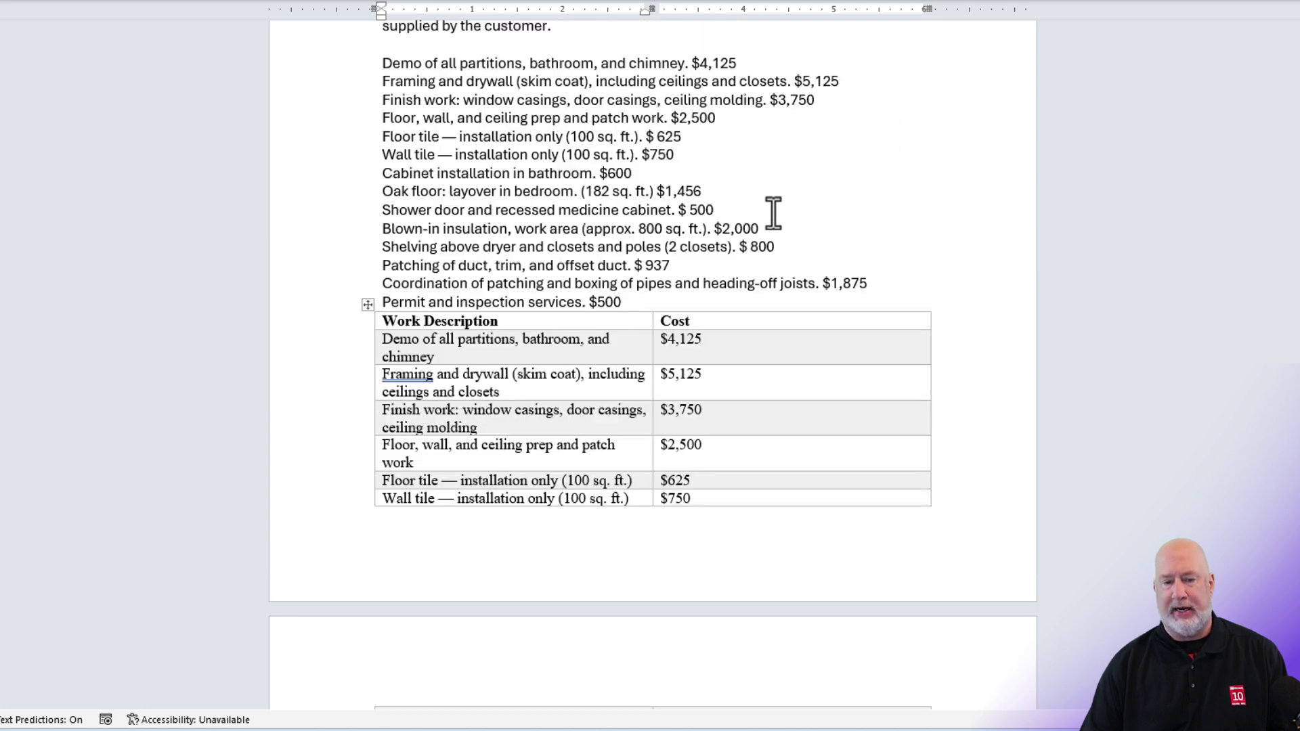
{"action": "scroll", "coordinate": [792, 228], "scroll_direction": "down", "scroll_amount": 5}
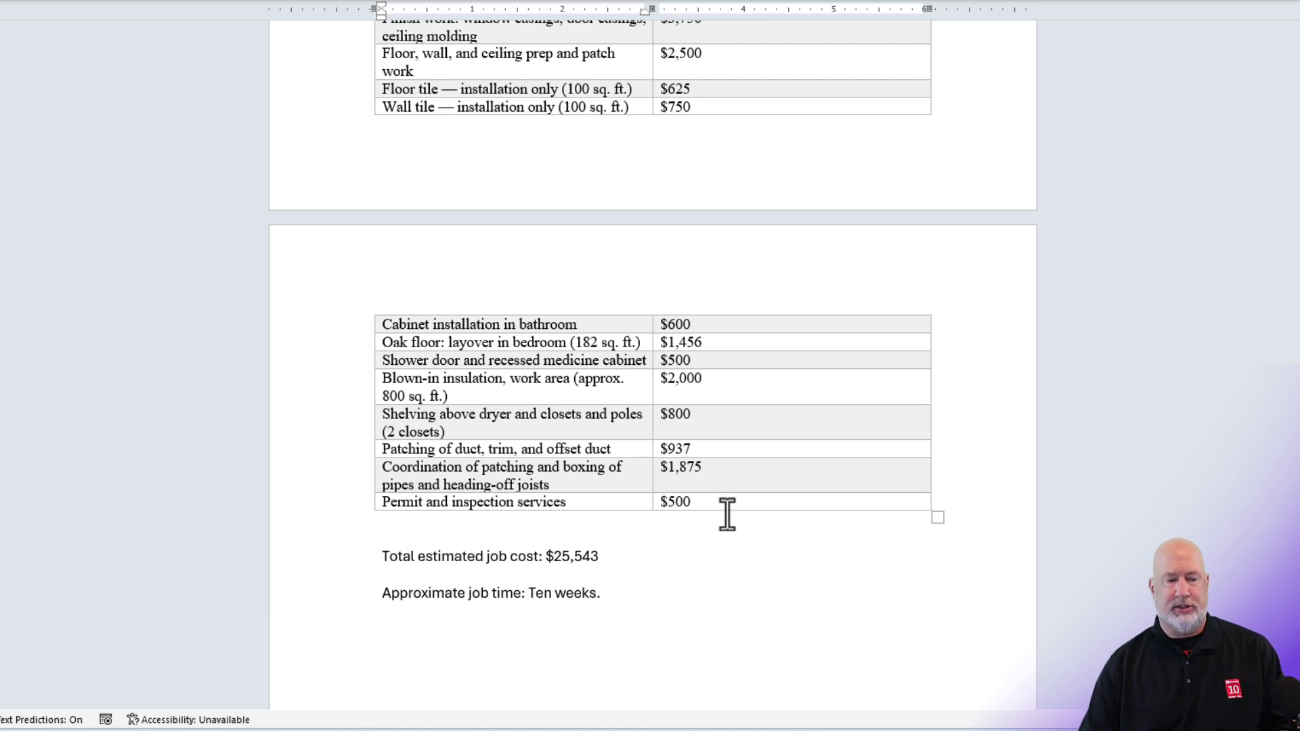
{"action": "scroll", "coordinate": [727, 513], "scroll_direction": "up", "scroll_amount": 4}
{"action": "scroll", "coordinate": [728, 513], "scroll_direction": "down", "scroll_amount": 5}
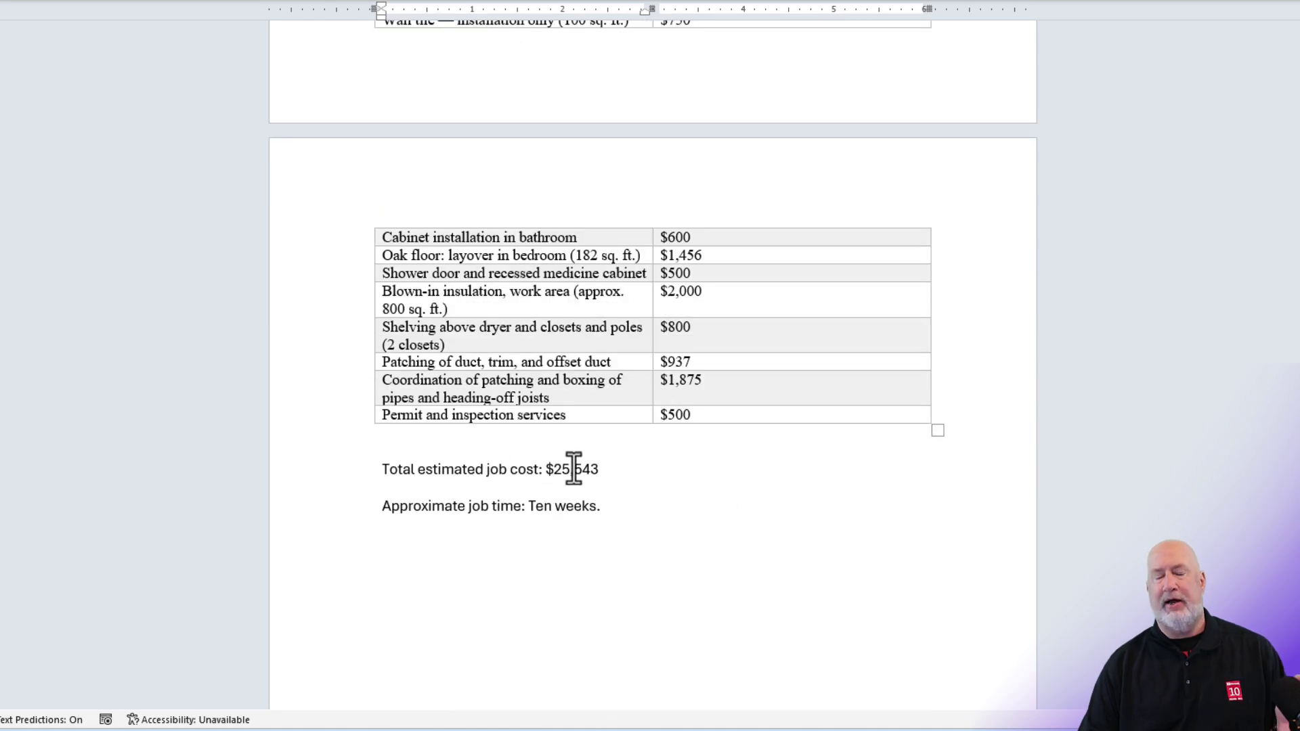
{"action": "scroll", "coordinate": [575, 469], "scroll_direction": "up", "scroll_amount": 4}
{"action": "scroll", "coordinate": [575, 468], "scroll_direction": "up", "scroll_amount": 2}
{"action": "scroll", "coordinate": [574, 469], "scroll_direction": "up", "scroll_amount": 2}
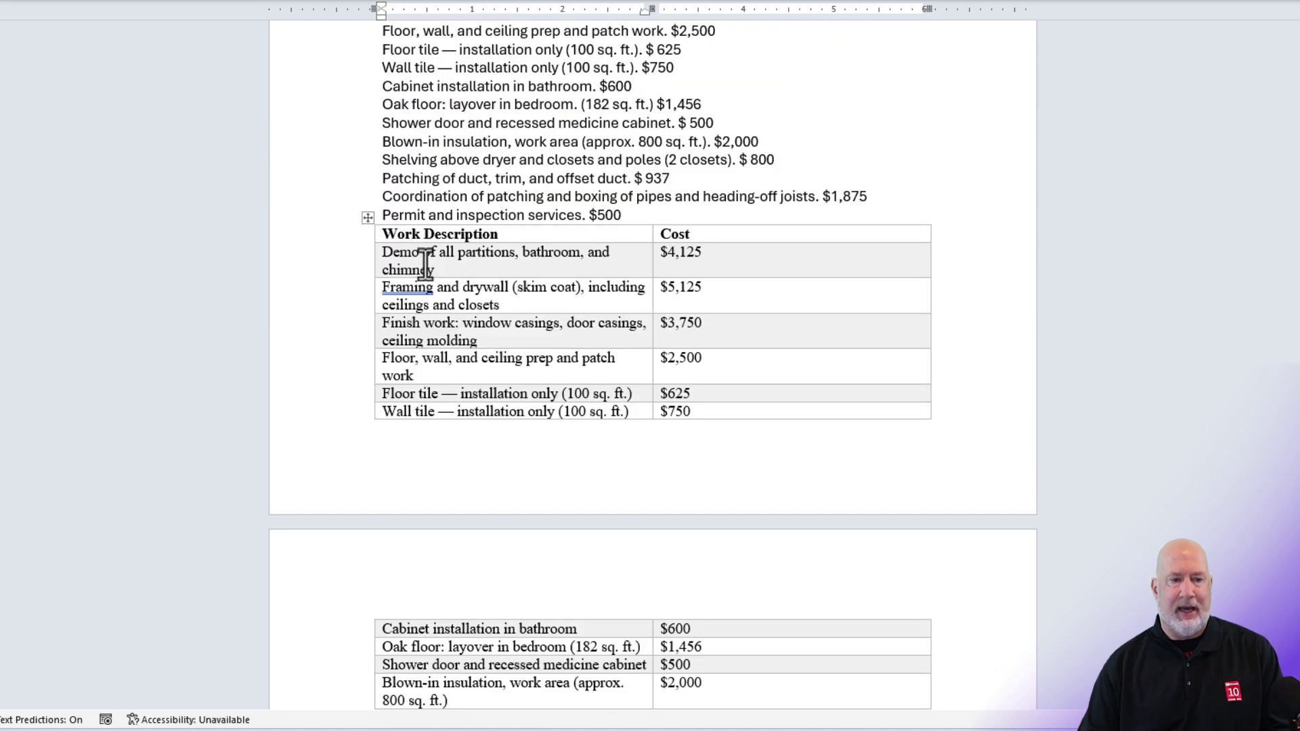
{"action": "left_click", "coordinate": [368, 218]}
{"action": "scroll", "coordinate": [874, 381], "scroll_direction": "down", "scroll_amount": 4}
{"action": "scroll", "coordinate": [874, 380], "scroll_direction": "down", "scroll_amount": 7}
{"action": "scroll", "coordinate": [874, 381], "scroll_direction": "up", "scroll_amount": 1}
{"action": "scroll", "coordinate": [874, 381], "scroll_direction": "up", "scroll_amount": 2}
{"action": "scroll", "coordinate": [875, 384], "scroll_direction": "up", "scroll_amount": 3}
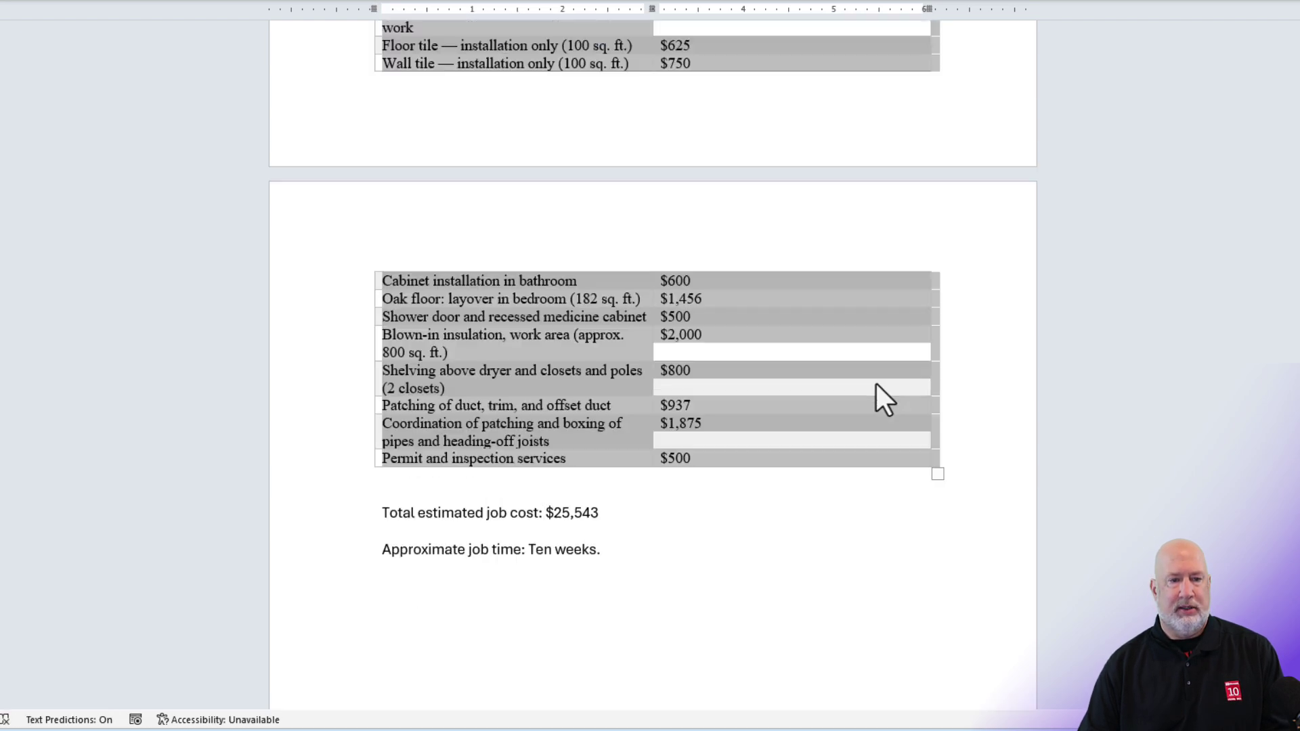
{"action": "scroll", "coordinate": [875, 384], "scroll_direction": "up", "scroll_amount": 5}
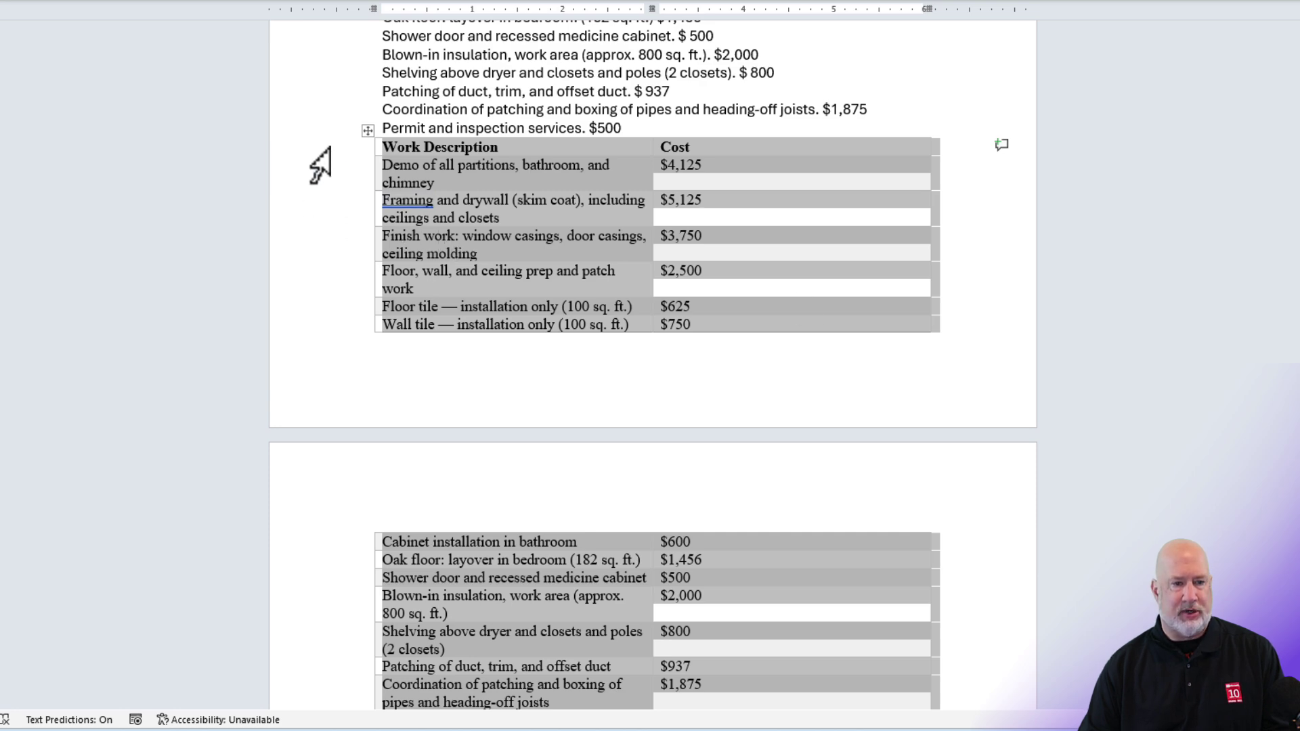
Ask Copilot to total column 2 of the selected rows, producing a $25,543 Total row
{"action": "left_click", "coordinate": [325, 183]}
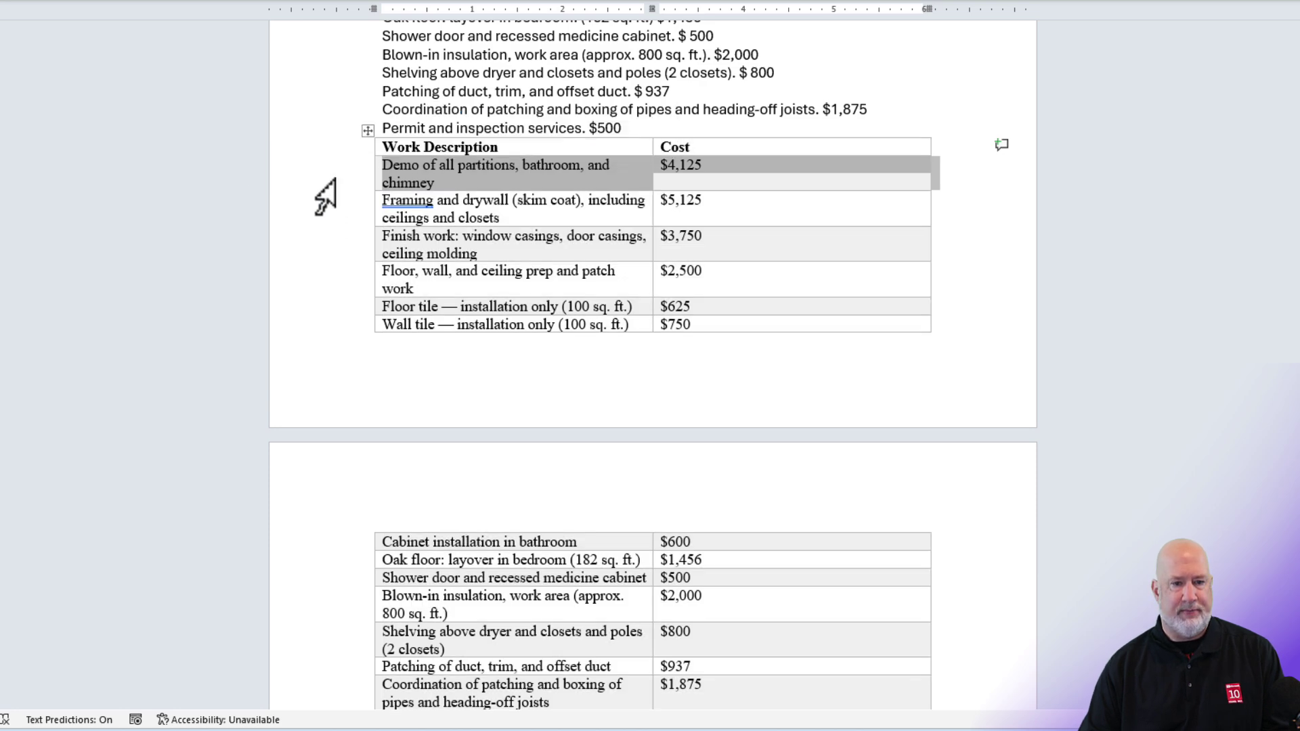
{"action": "left_click_drag", "start_coordinate": [334, 181], "coordinate": [340, 445]}
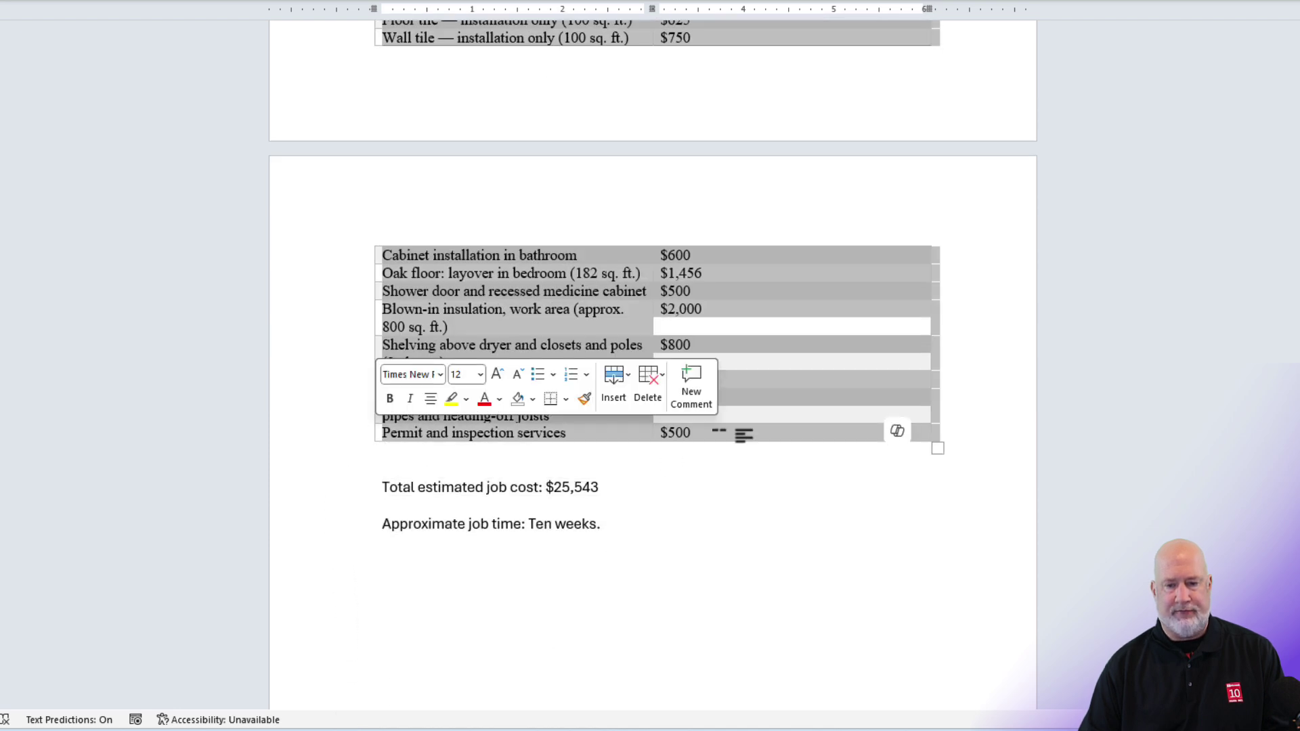
{"action": "left_click", "coordinate": [897, 433]}
{"action": "type", "text": "Table loosk"}
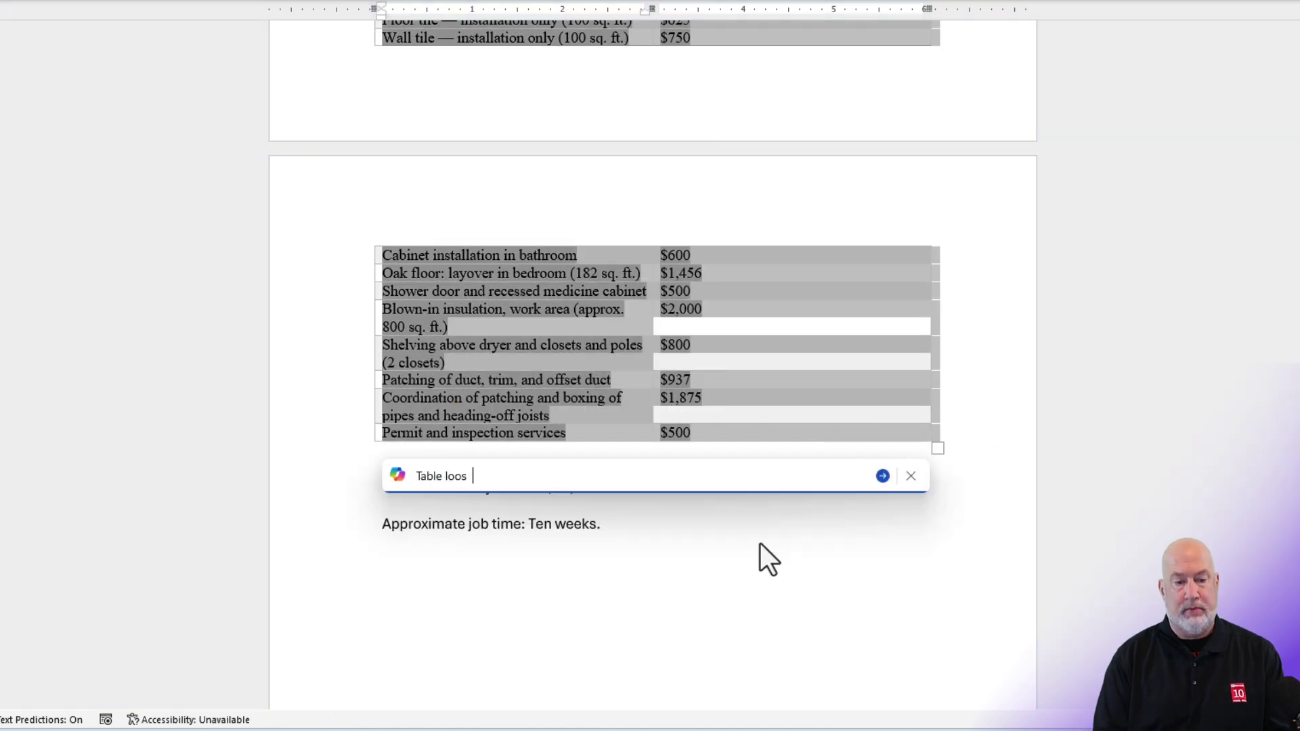
{"action": "type", "text": "eat. Can you total the numbers in column 2?"}
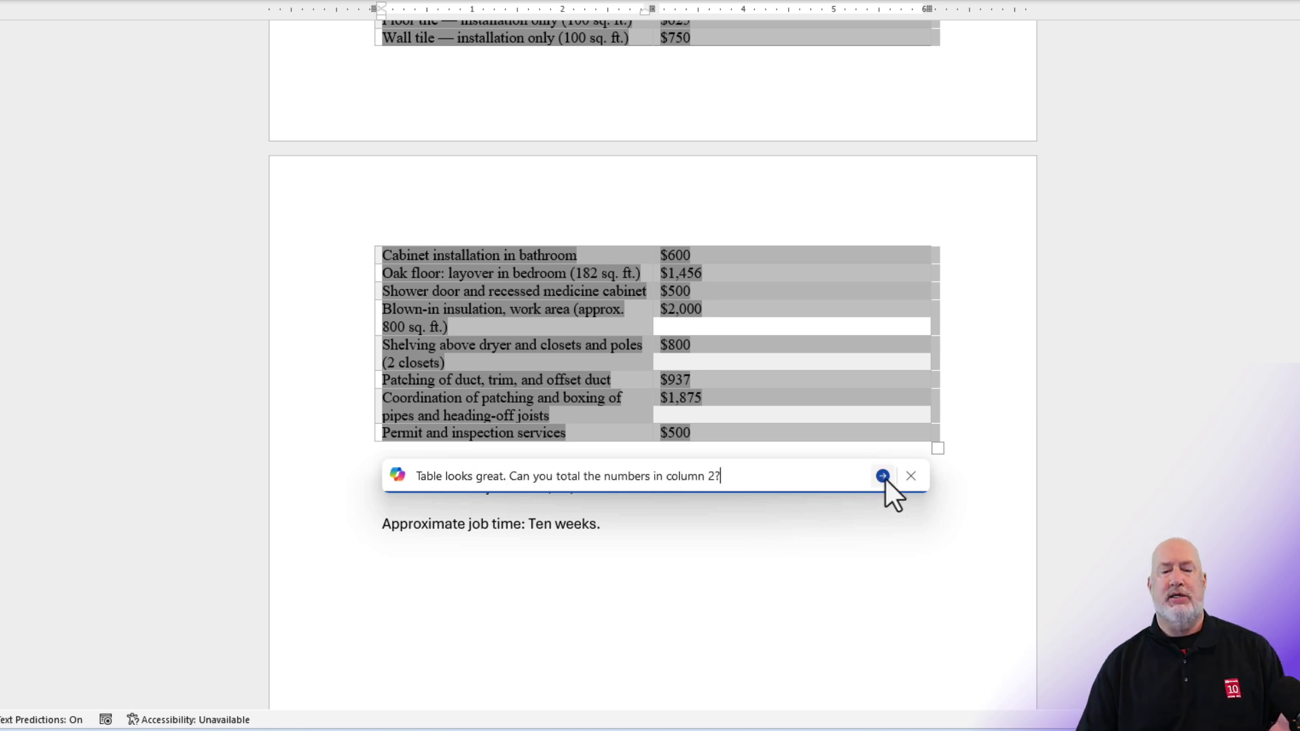
{"action": "left_click", "coordinate": [883, 475]}
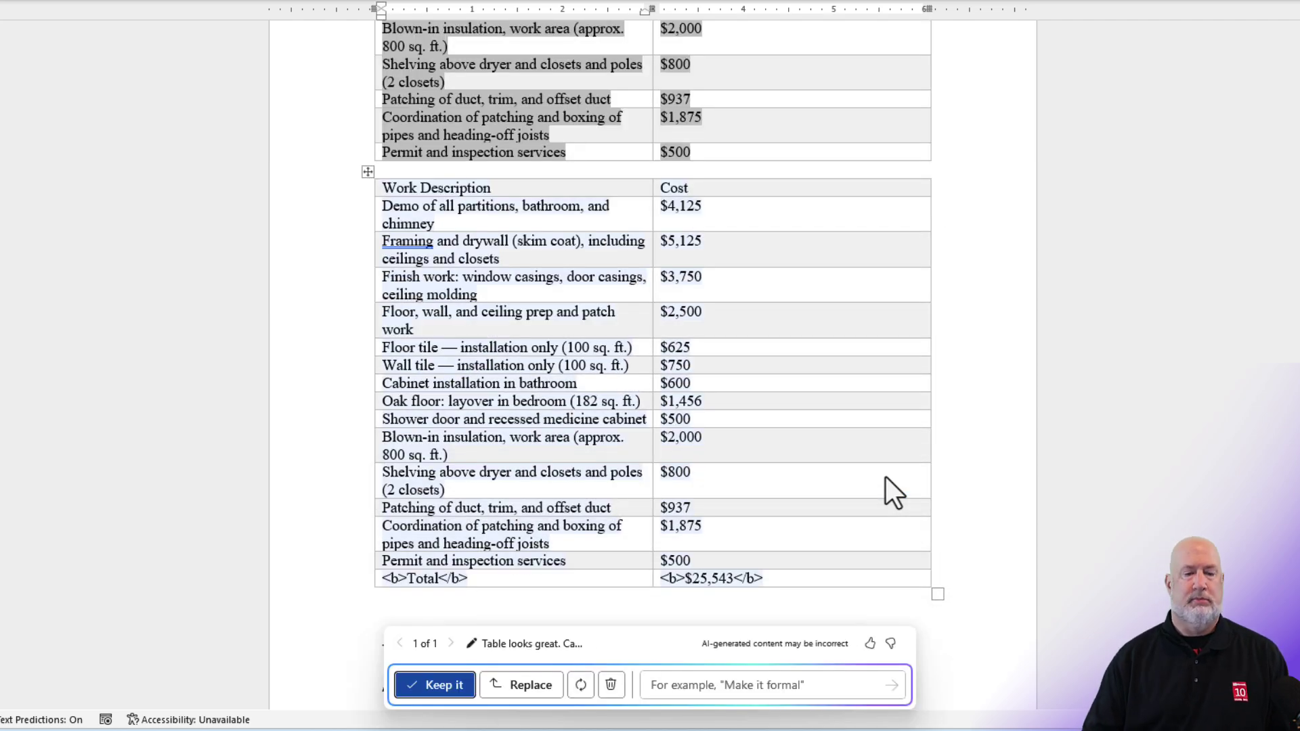
{"action": "scroll", "coordinate": [886, 492], "scroll_direction": "down", "scroll_amount": 2}
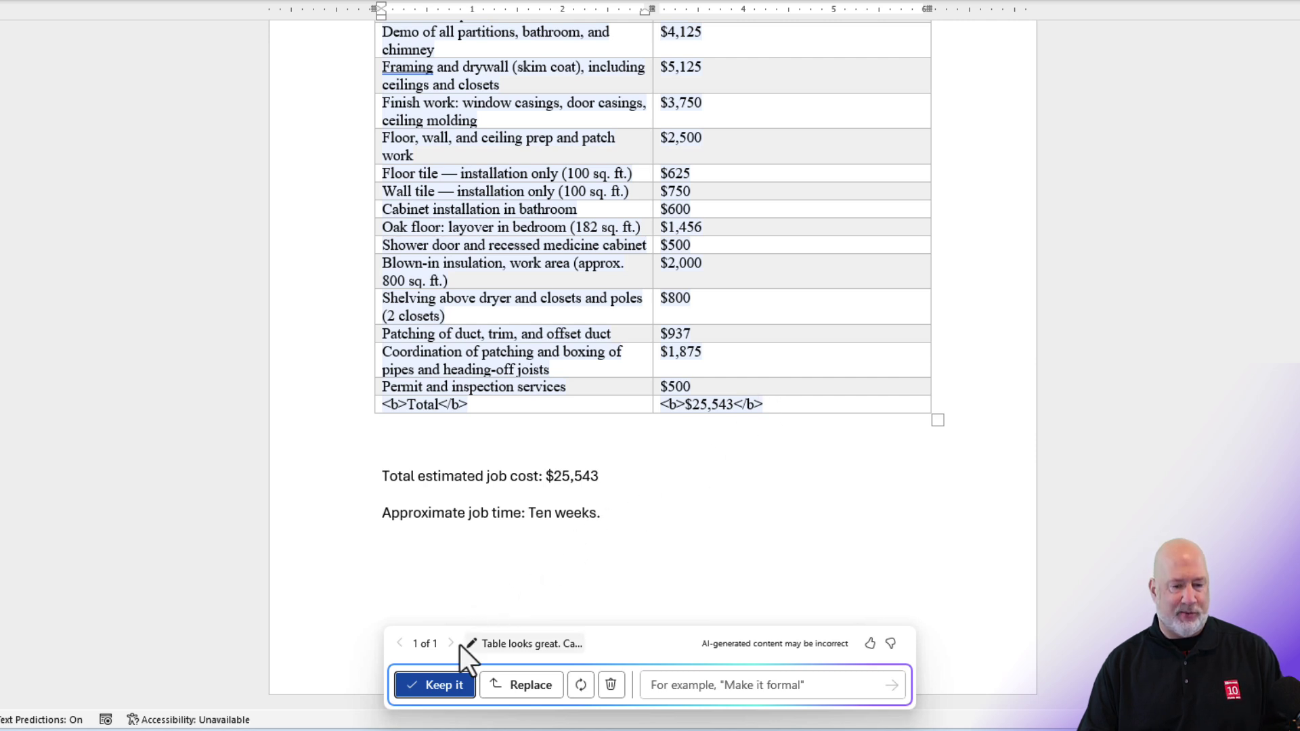
Keep Copilot's table and delete the bold tags around $25,543 in the Total row
{"action": "left_click", "coordinate": [444, 693]}
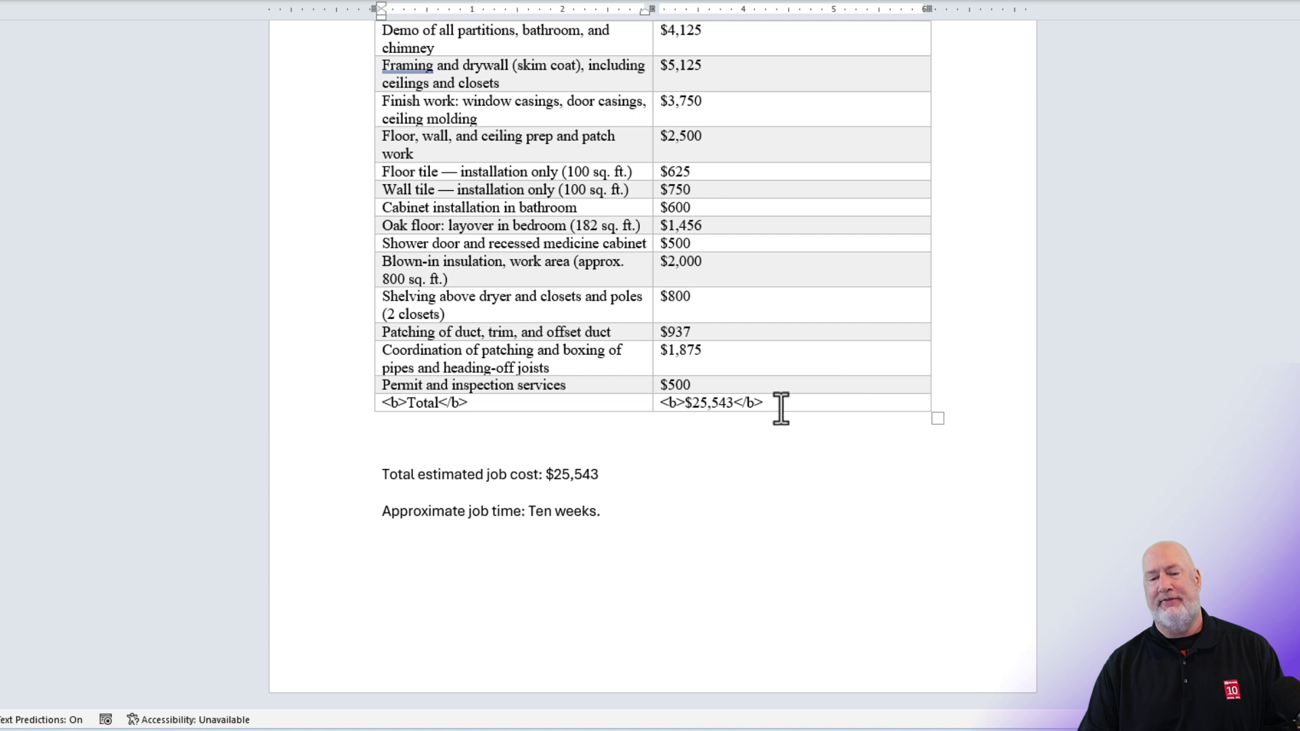
{"action": "left_click", "coordinate": [781, 406]}
{"action": "key", "text": "BackSpace"}
{"action": "key", "text": "BackSpace"}
{"action": "key", "text": "BackSpace"}
{"action": "left_click", "coordinate": [682, 402]}
{"action": "key", "text": "BackSpace"}
{"action": "key", "text": "BackSpace"}
{"action": "key", "text": "BackSpace"}
Remove the bold tags from the Total cell so it reads plain 'Total'
{"action": "left_click", "coordinate": [485, 402]}
{"action": "key", "text": "BackSpace"}
{"action": "key", "text": "BackSpace"}
{"action": "key", "text": "BackSpace"}
{"action": "key", "text": "BackSpace"}
{"action": "left_click", "coordinate": [408, 403]}
{"action": "key", "text": "BackSpace"}
{"action": "key", "text": "BackSpace"}
{"action": "key", "text": "BackSpace"}
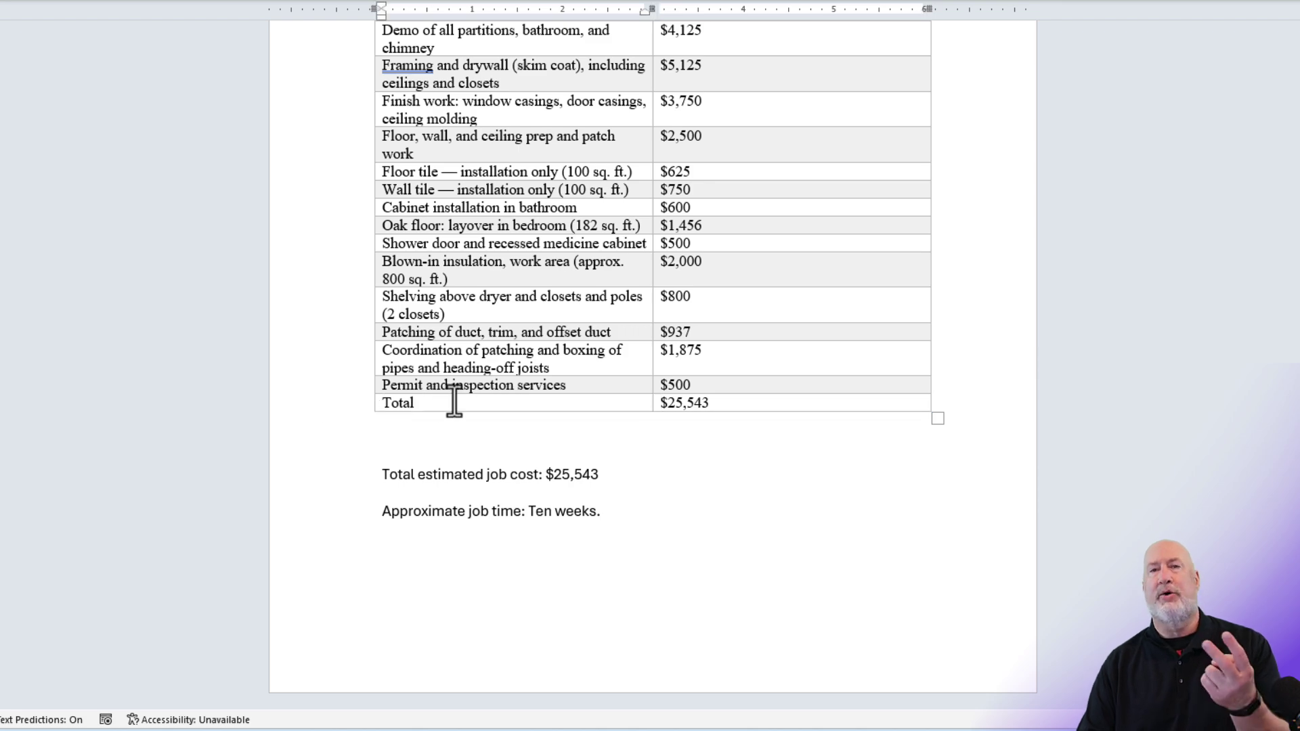
{"action": "scroll", "coordinate": [691, 382], "scroll_direction": "up", "scroll_amount": 2}
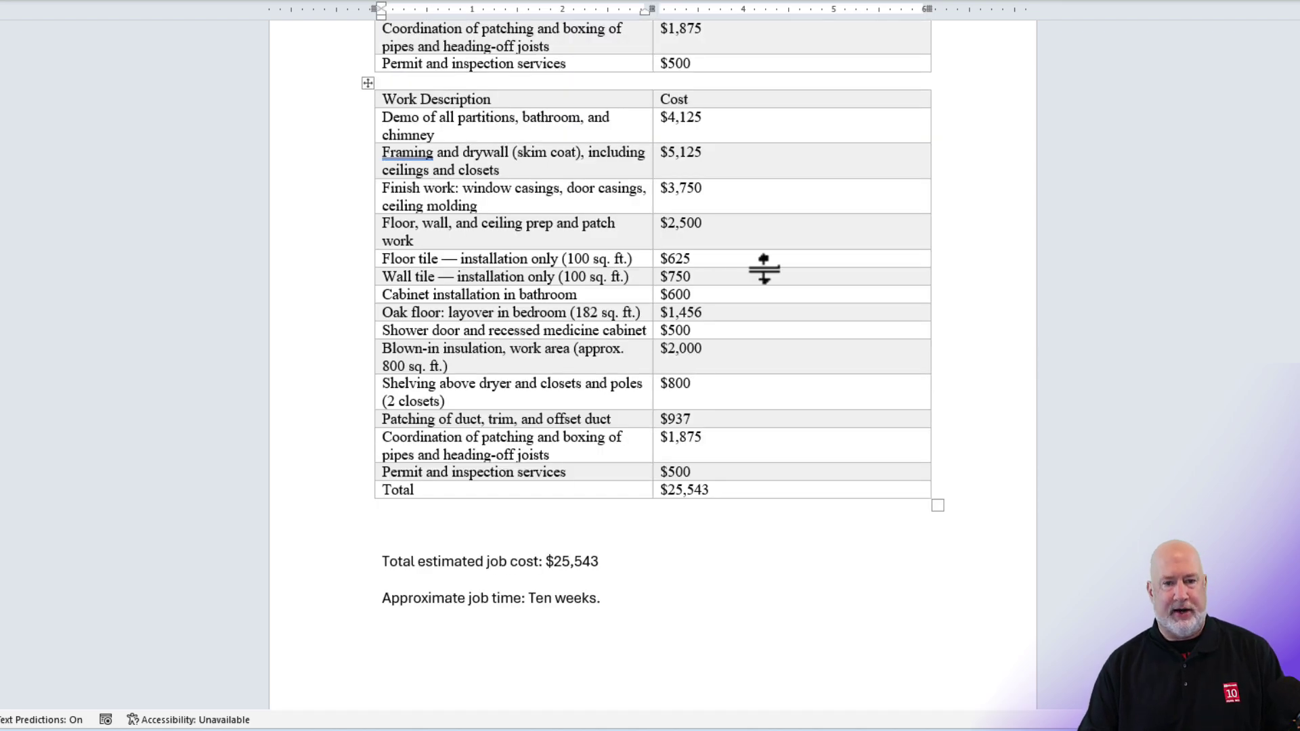
{"action": "scroll", "coordinate": [763, 267], "scroll_direction": "up", "scroll_amount": 3}
{"action": "scroll", "coordinate": [632, 107], "scroll_direction": "up", "scroll_amount": 2}
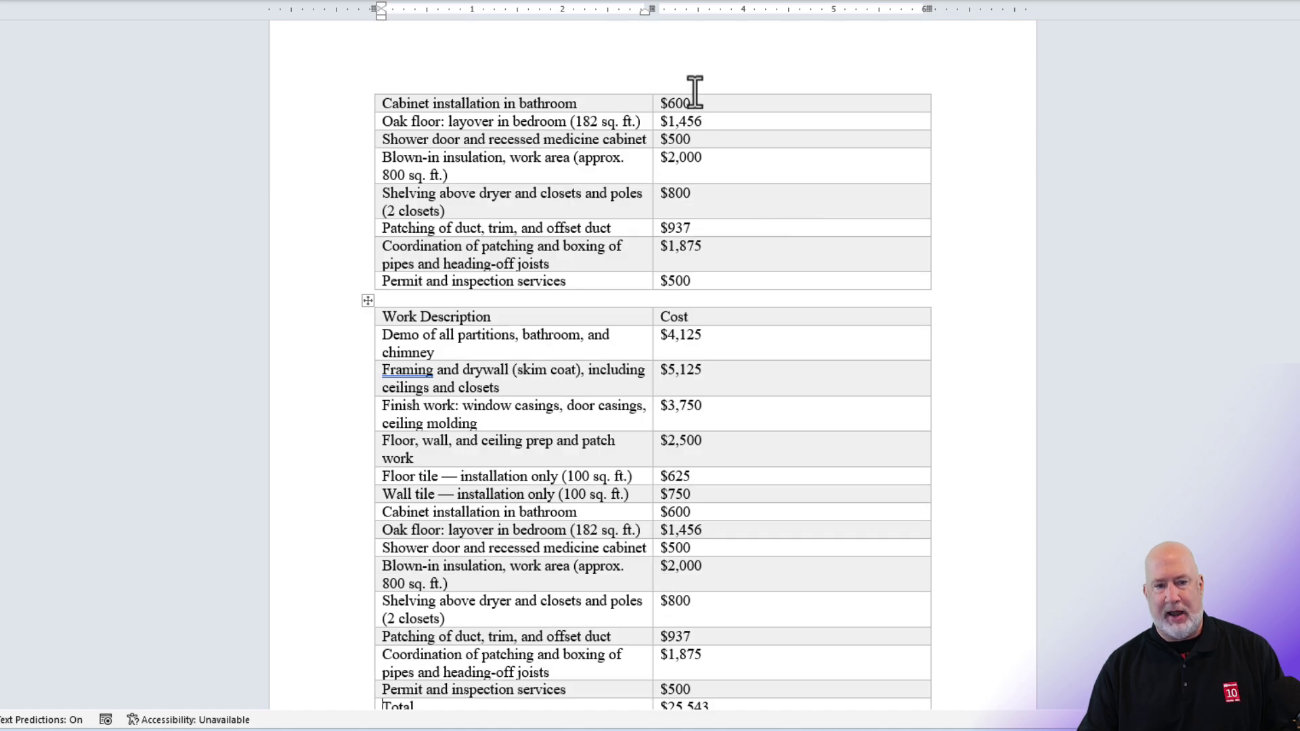
{"action": "scroll", "coordinate": [732, 122], "scroll_direction": "up", "scroll_amount": 2}
{"action": "scroll", "coordinate": [756, 163], "scroll_direction": "down", "scroll_amount": 3}
{"action": "scroll", "coordinate": [762, 187], "scroll_direction": "up", "scroll_amount": 3}
{"action": "scroll", "coordinate": [760, 189], "scroll_direction": "down", "scroll_amount": 5}
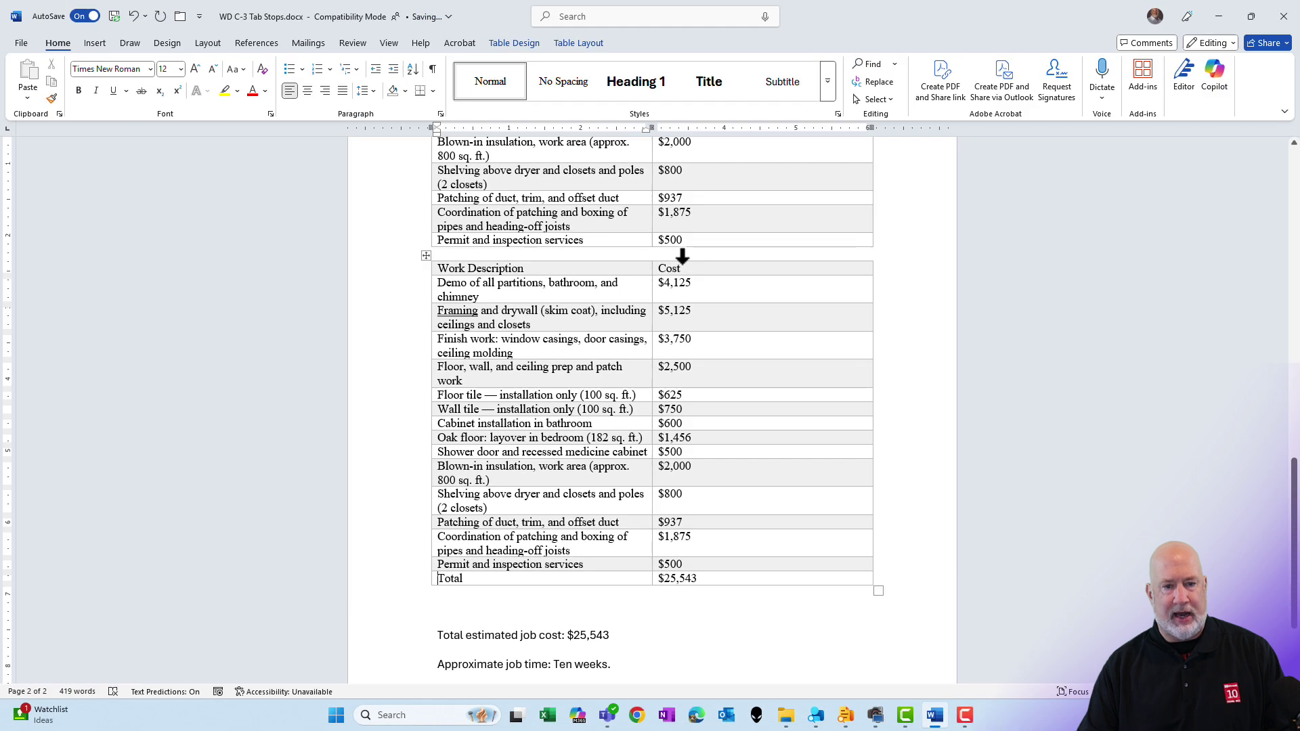
Right-align the Cost column and drag the borders to narrow it, widening Work Description
{"action": "left_click", "coordinate": [681, 255]}
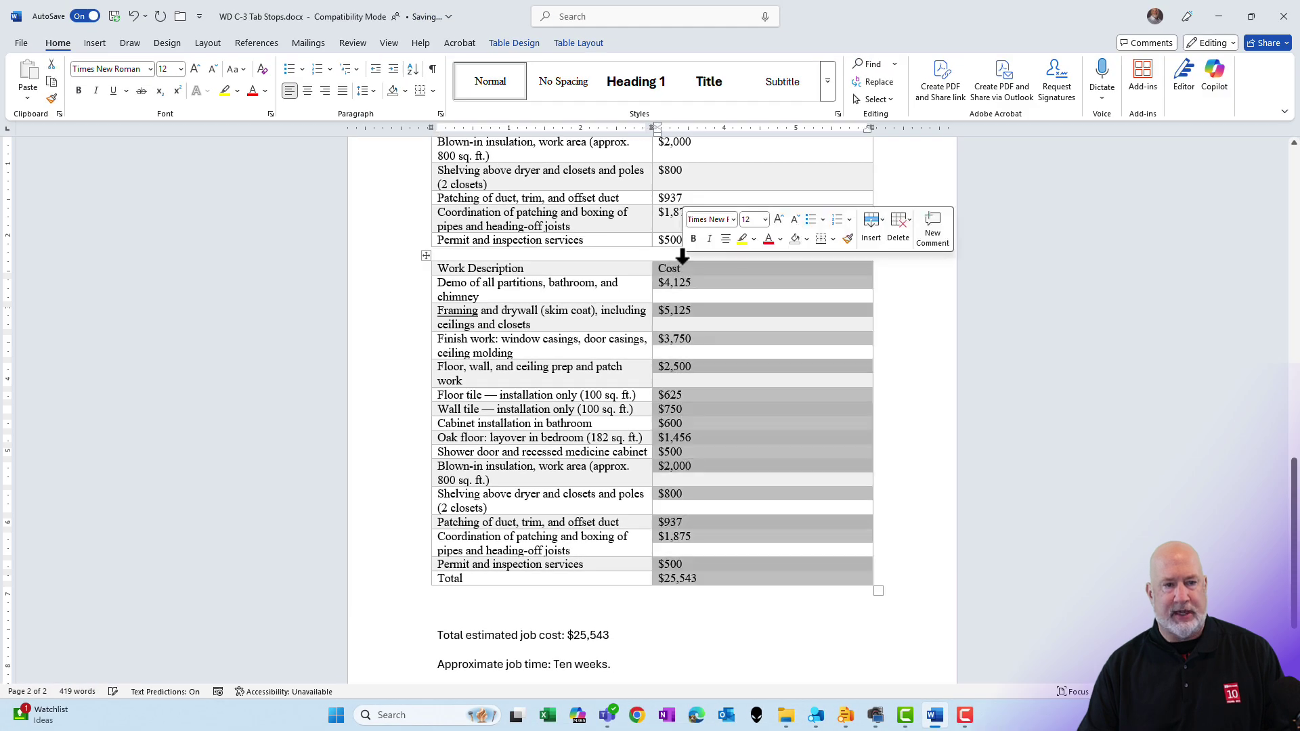
{"action": "left_click", "coordinate": [326, 92]}
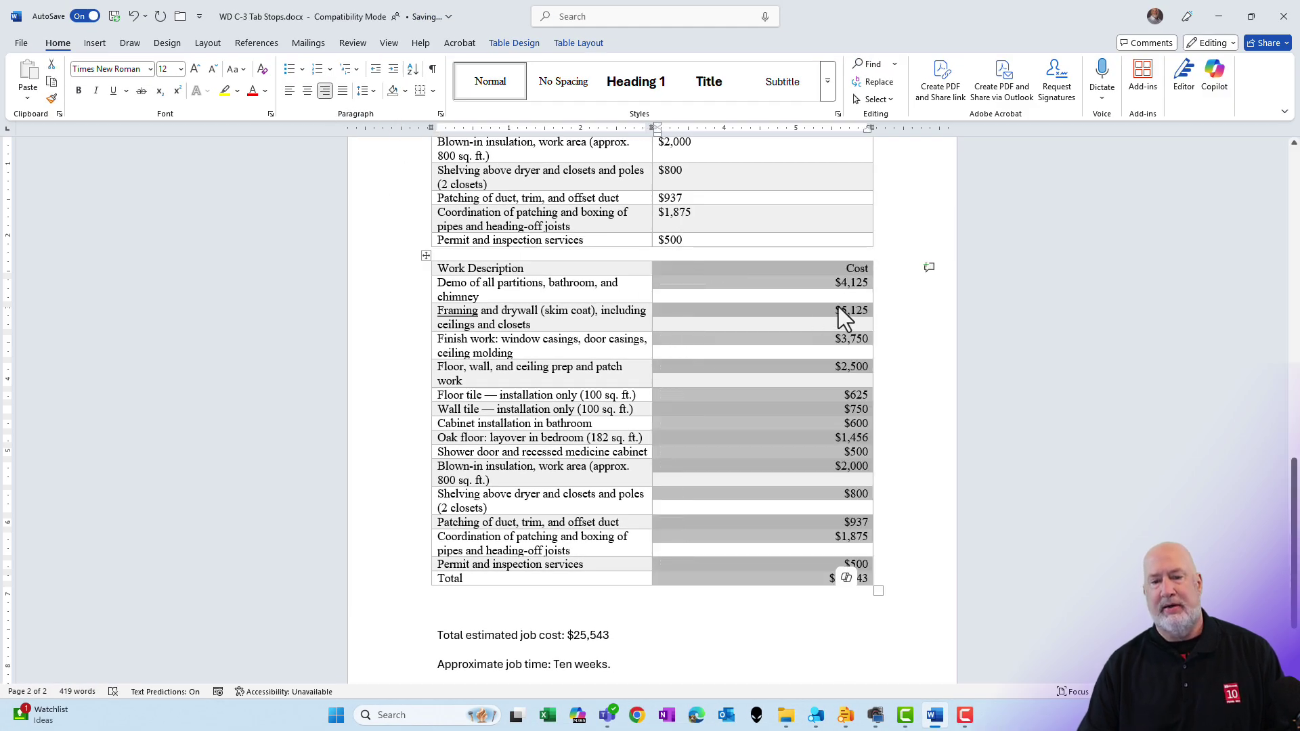
{"action": "left_click", "coordinate": [813, 315]}
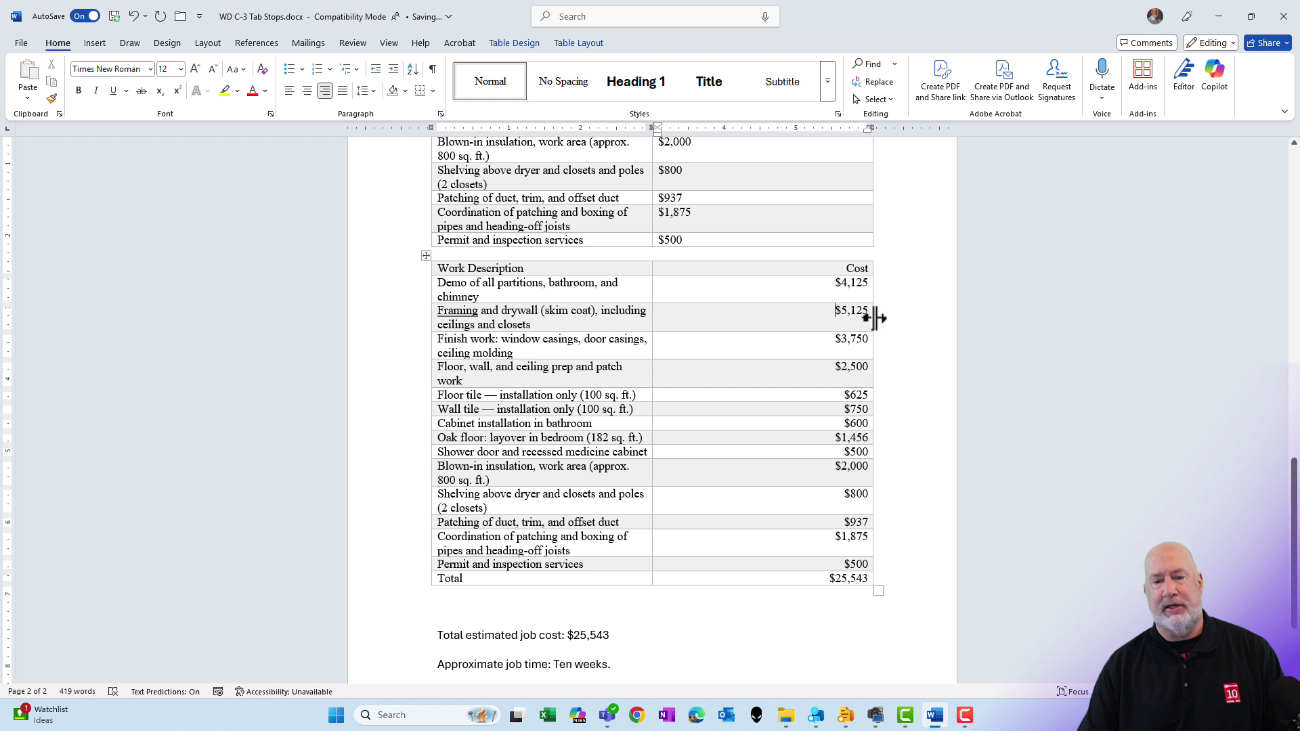
{"action": "left_click_drag", "start_coordinate": [875, 318], "coordinate": [789, 318]}
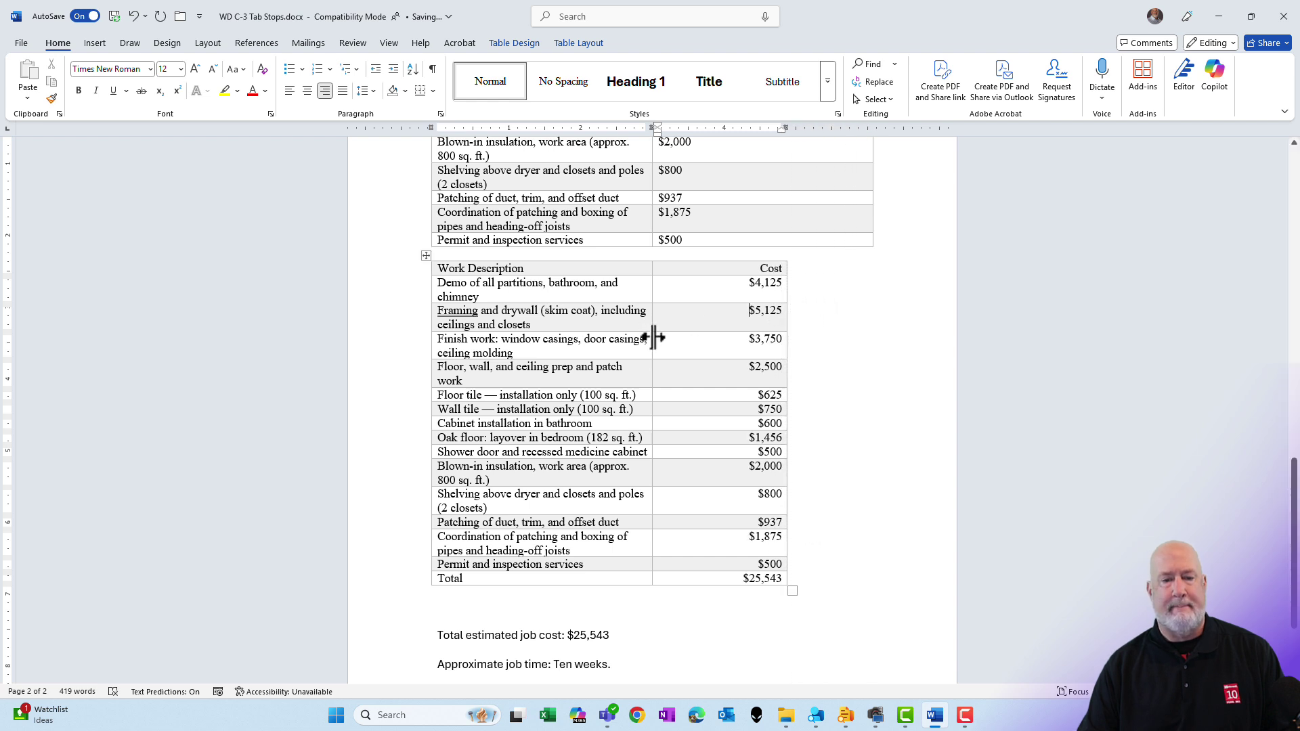
{"action": "left_click_drag", "start_coordinate": [653, 338], "coordinate": [723, 340]}
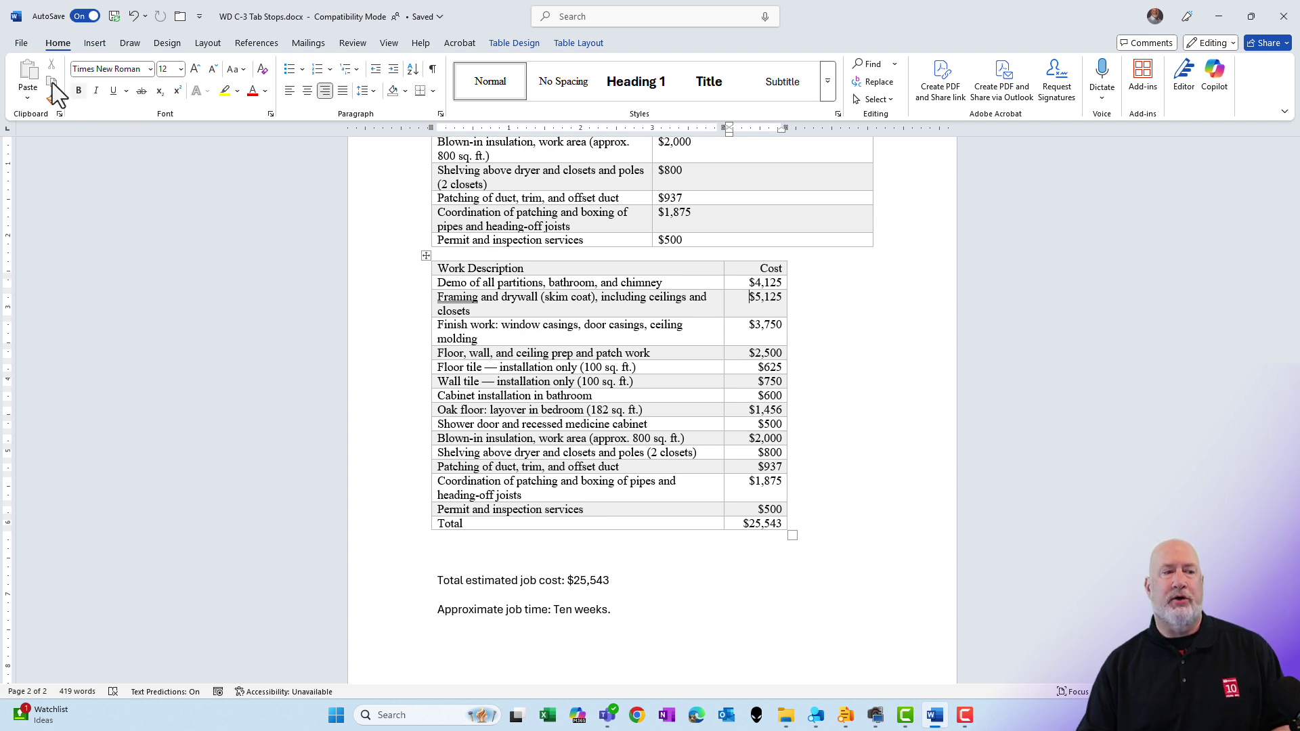
{"action": "left_click", "coordinate": [20, 45]}
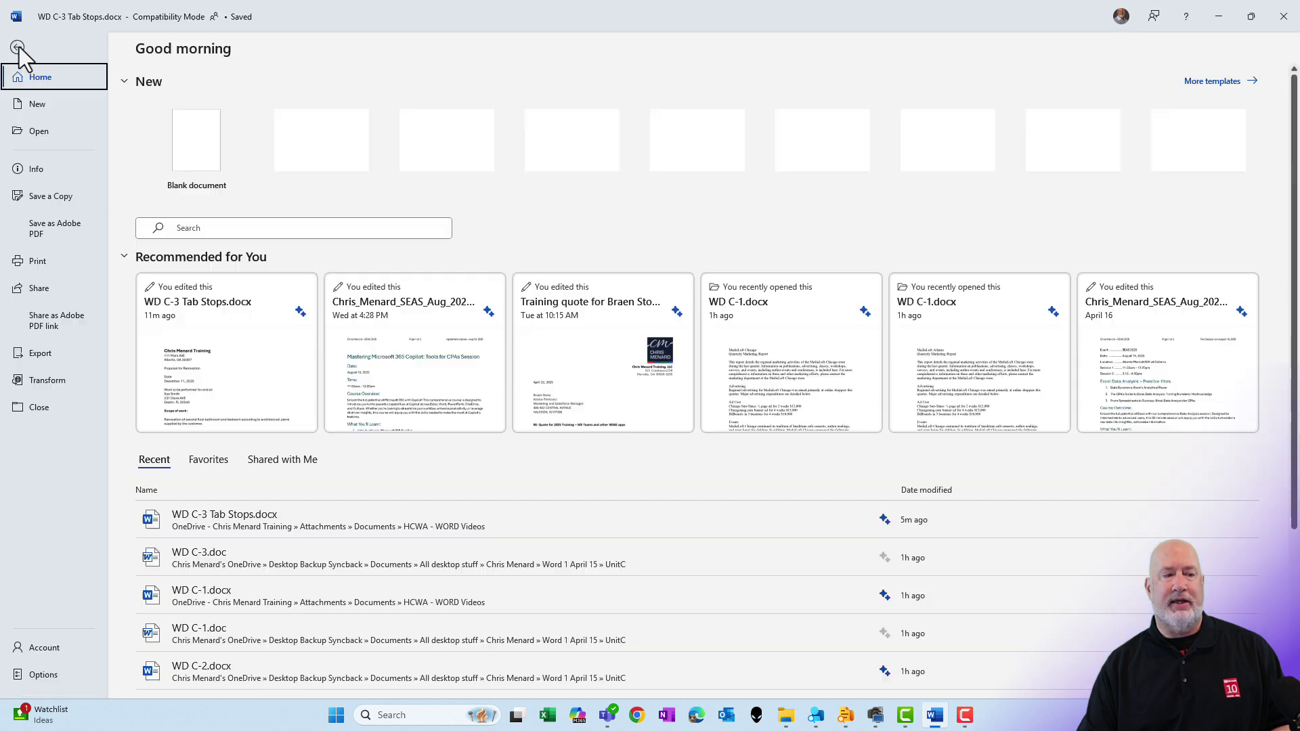
{"action": "left_click", "coordinate": [44, 674]}
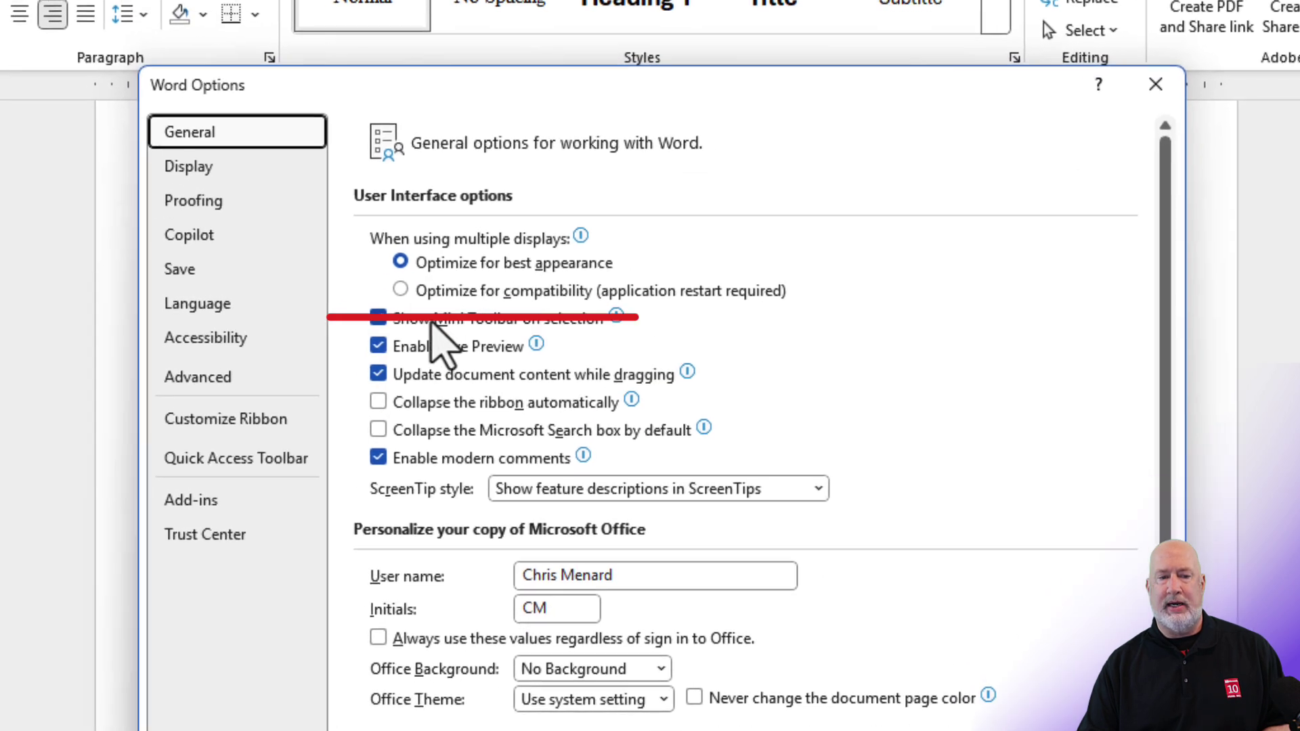
{"action": "left_click", "coordinate": [464, 220]}
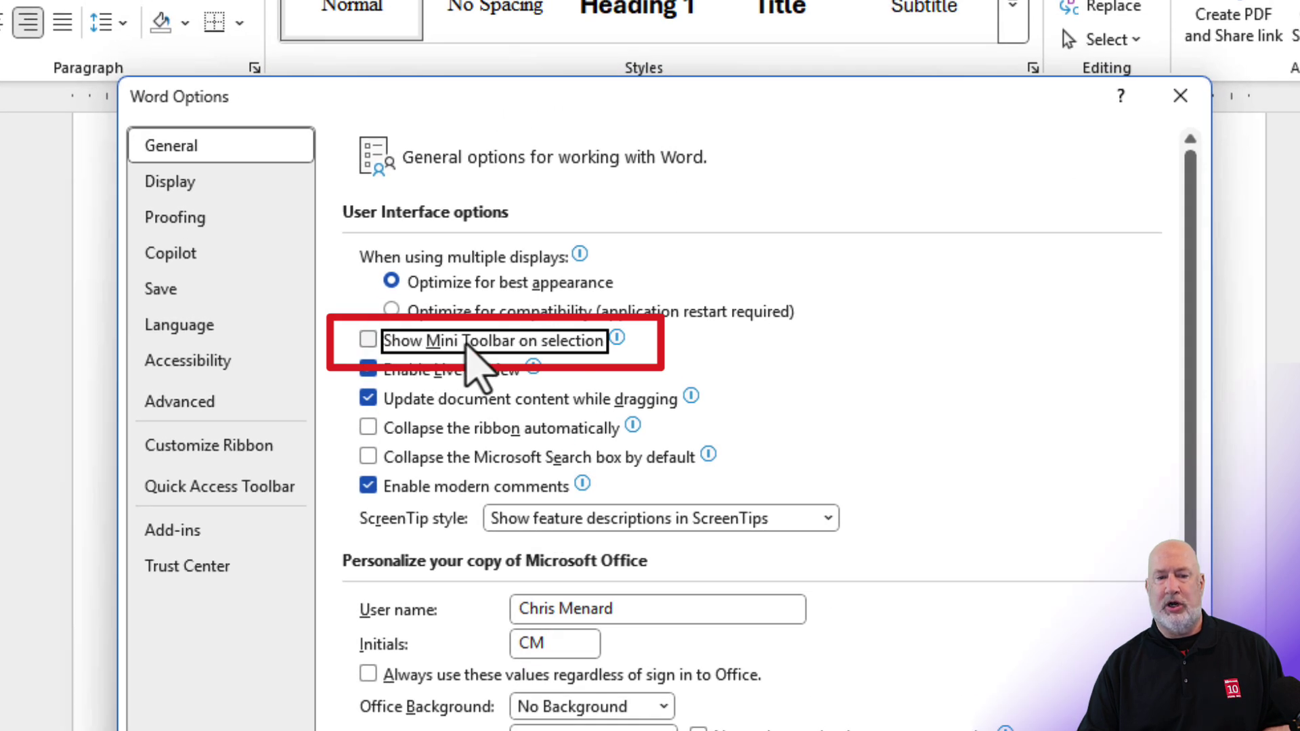
{"action": "left_click", "coordinate": [467, 343]}
{"action": "left_click", "coordinate": [467, 343]}
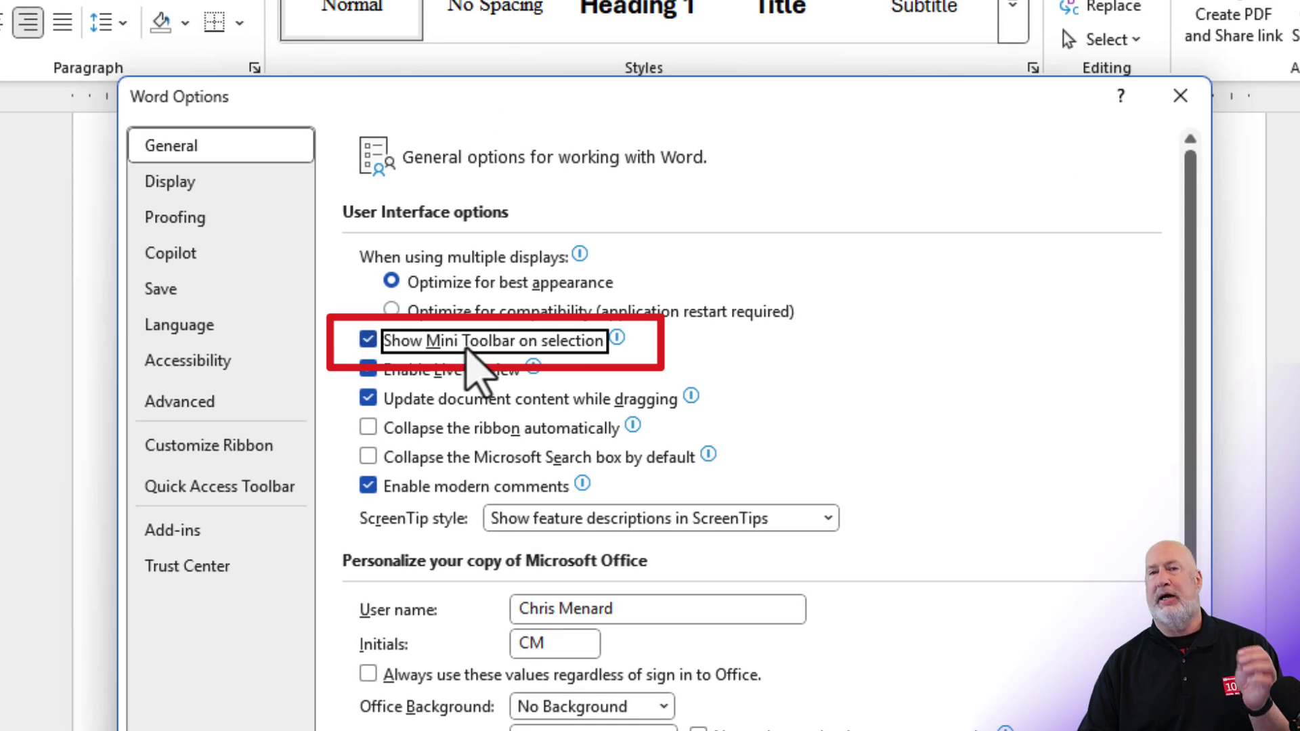